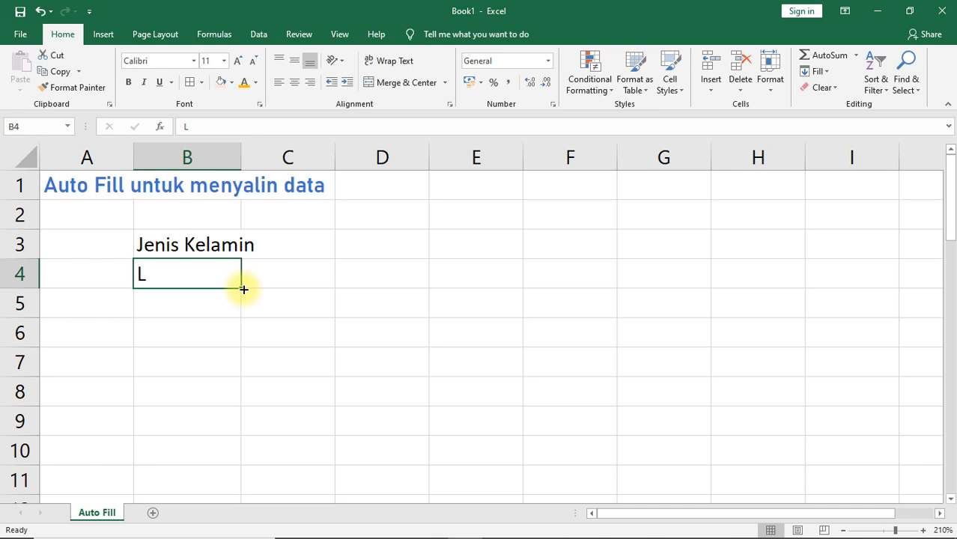
# Step: Copy the L in B4 down through B10 with Auto Fill
pyautogui.moveTo(243, 289); pyautogui.dragTo(231, 458)
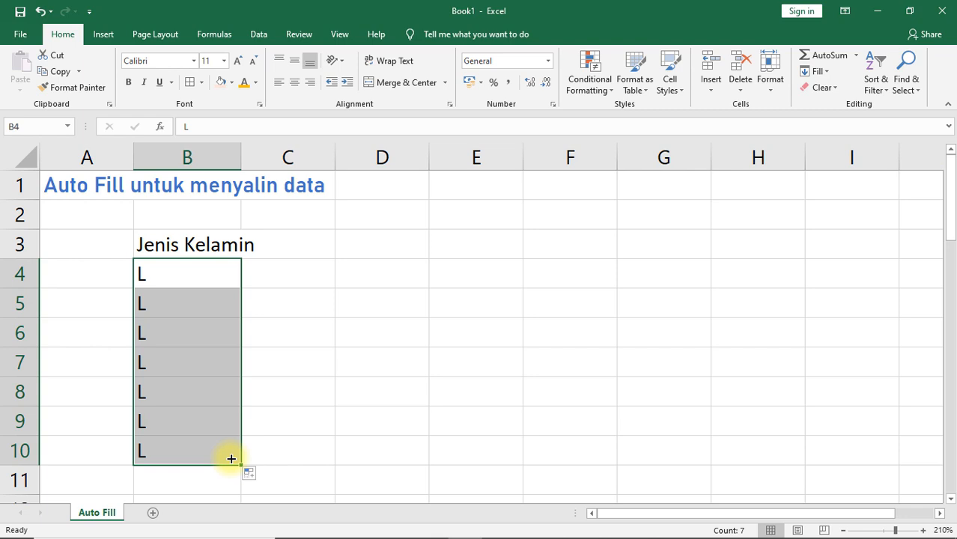
pyautogui.click(199, 276)
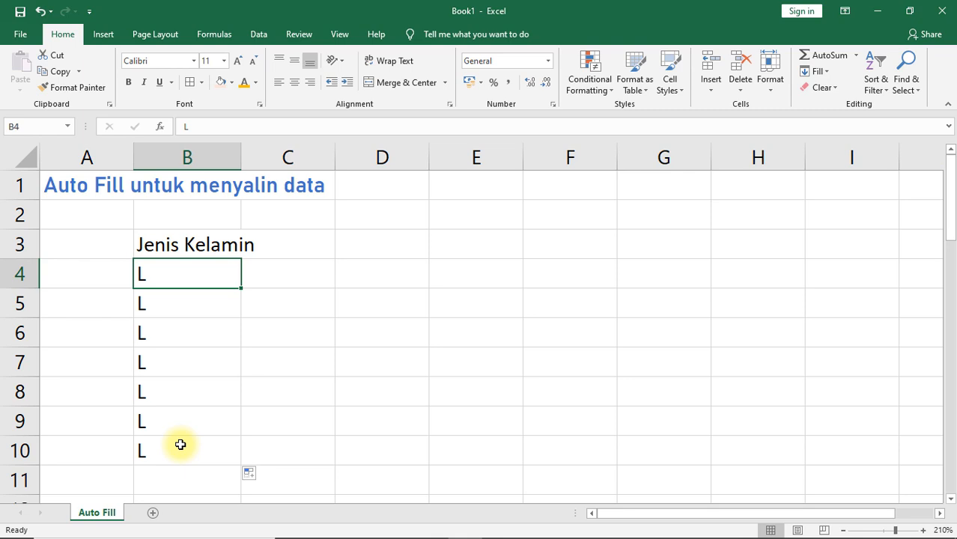
# Step: Enter P in C4 and copy it down through C10 with Auto Fill
pyautogui.click(271, 283)
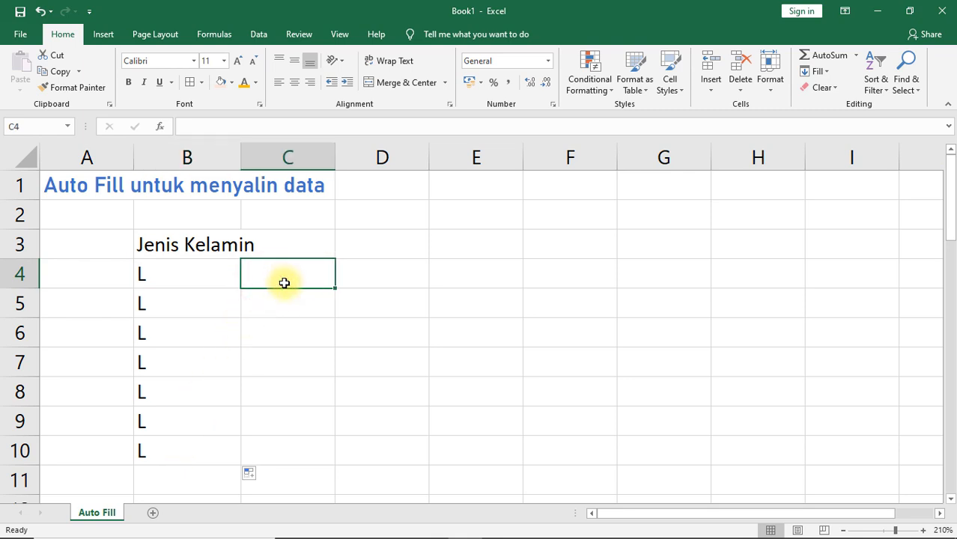
pyautogui.write('p')
pyautogui.press('BackSpace')
pyautogui.write('P')
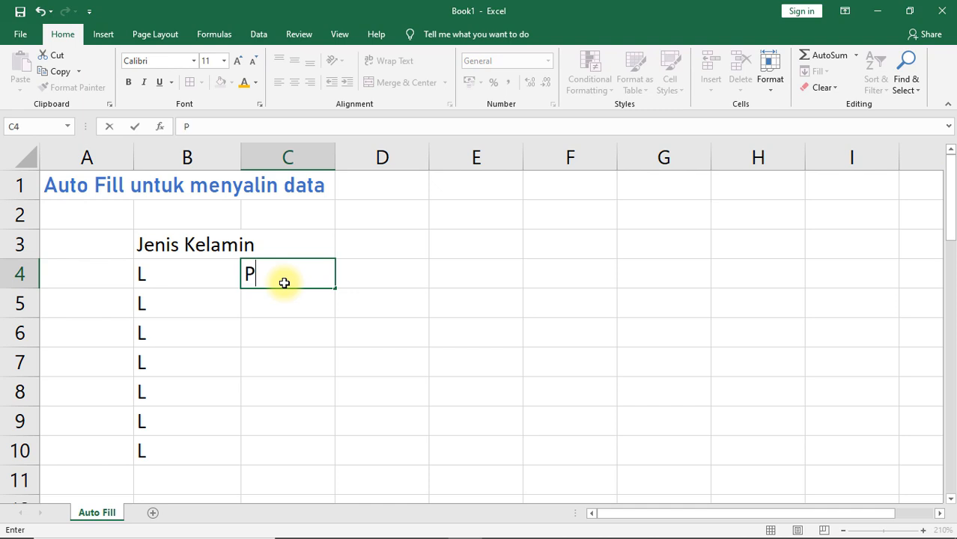
pyautogui.press('Return')
pyautogui.click(282, 282)
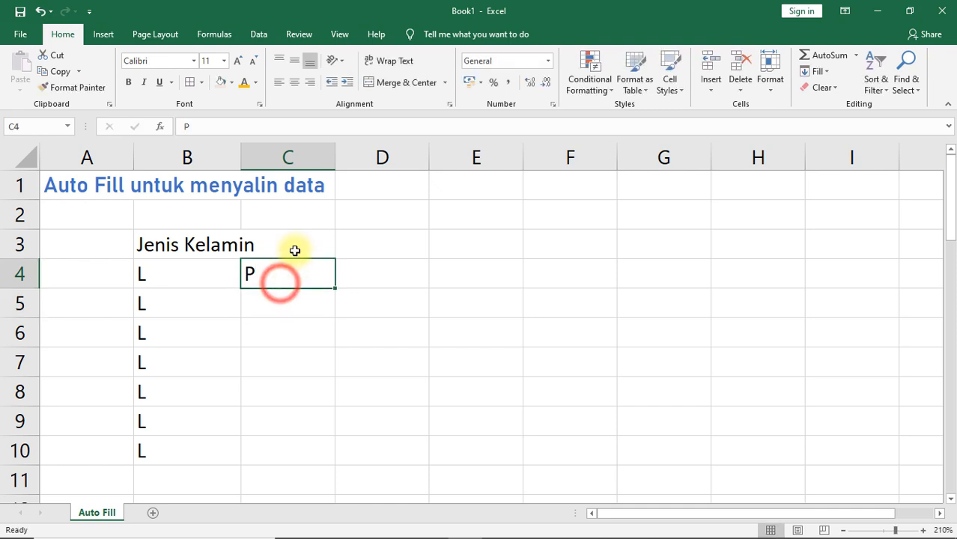
pyautogui.moveTo(330, 281); pyautogui.dragTo(309, 466)
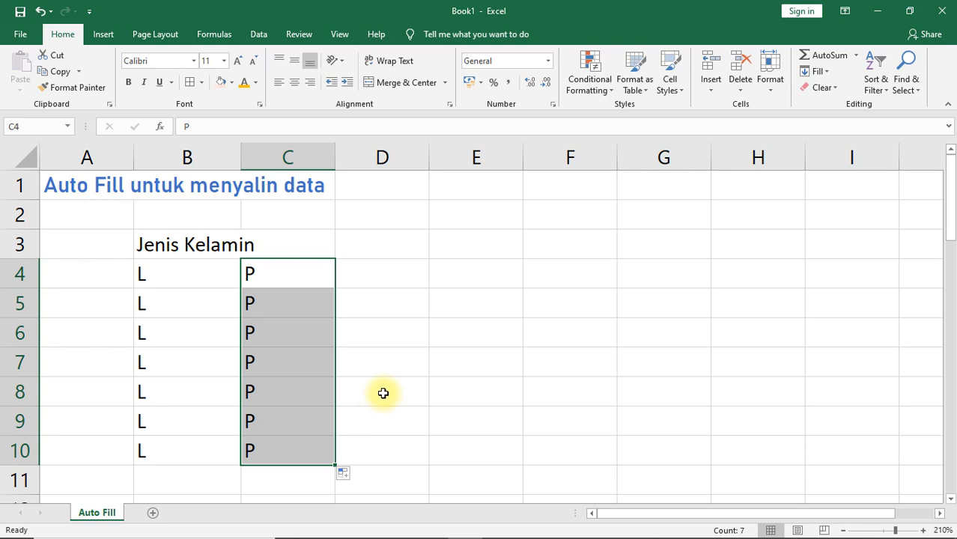
# Step: Enter L in D4 and P in D5 as the start of an alternating pattern
pyautogui.click(395, 278)
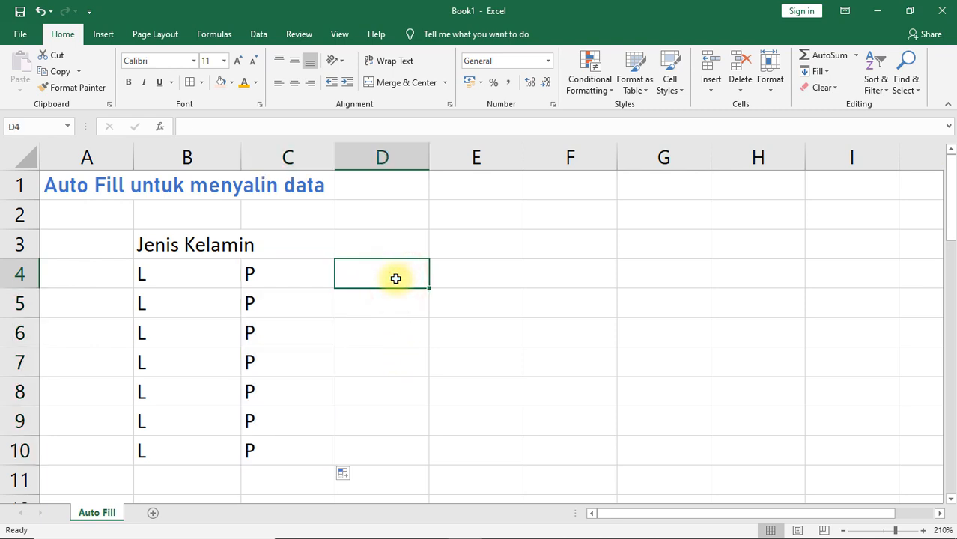
pyautogui.write('L')
pyautogui.press('Return')
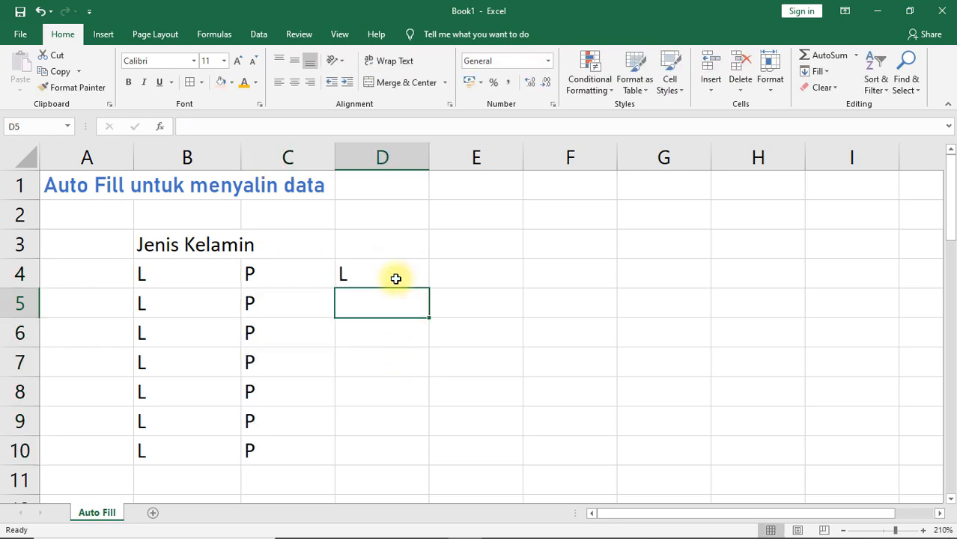
pyautogui.write('P')
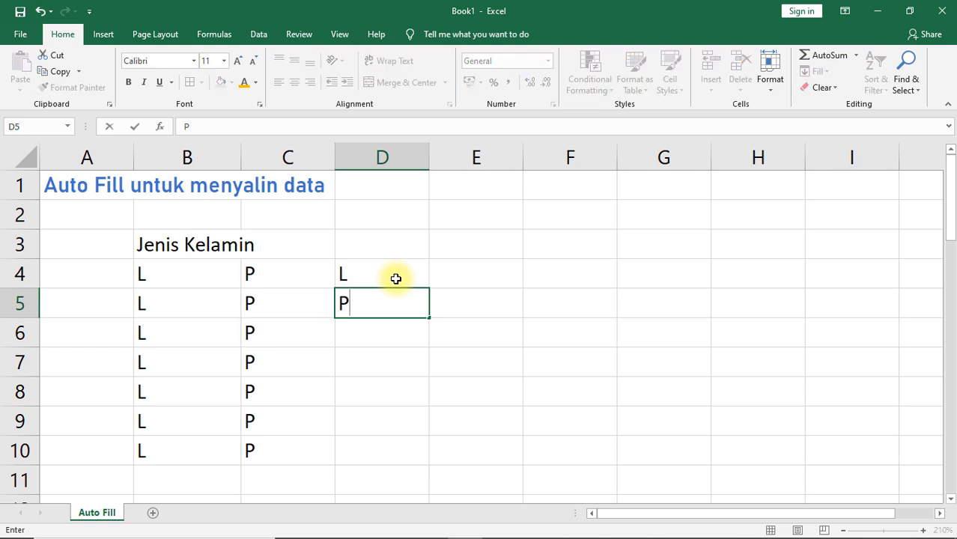
pyautogui.press('Return')
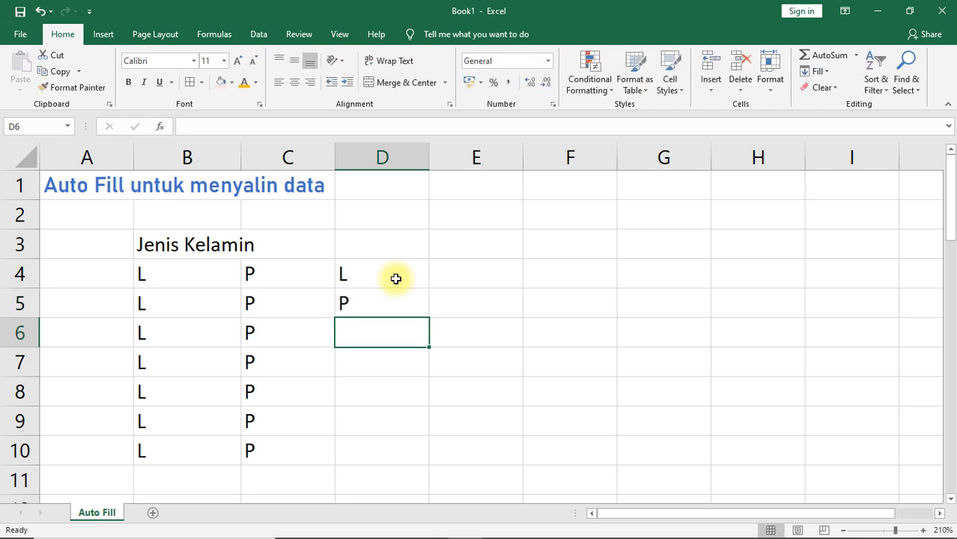
# Step: Fill the alternating L and P pattern from D4:D5 down through D10
pyautogui.click(395, 278)
pyautogui.moveTo(395, 278); pyautogui.dragTo(395, 293)
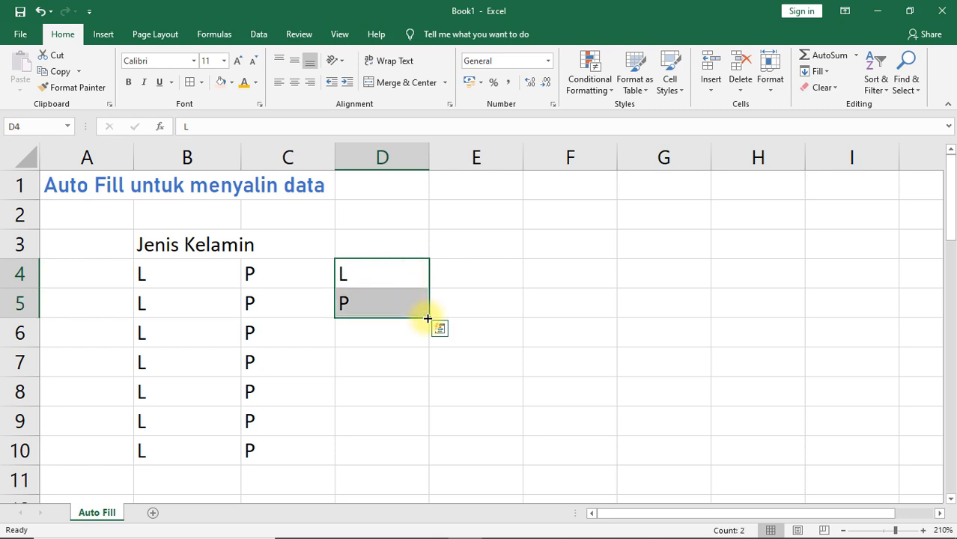
pyautogui.moveTo(427, 318); pyautogui.dragTo(425, 455)
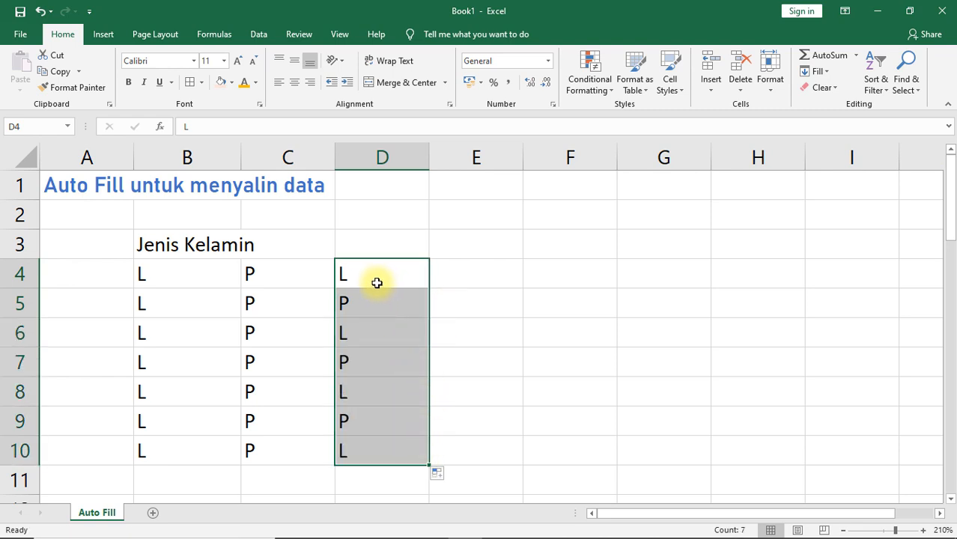
pyautogui.moveTo(376, 282); pyautogui.dragTo(378, 293)
pyautogui.moveTo(371, 330); pyautogui.dragTo(362, 410)
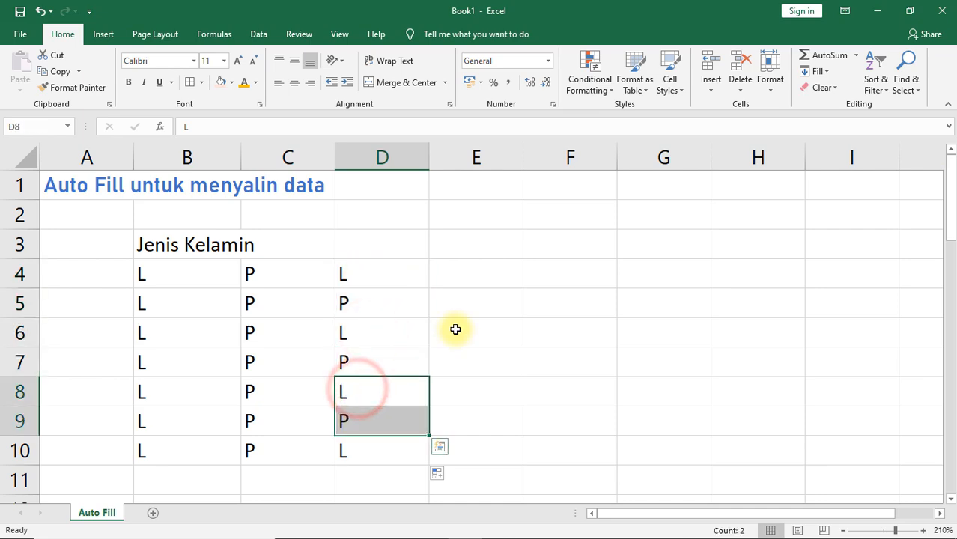
pyautogui.click(414, 282)
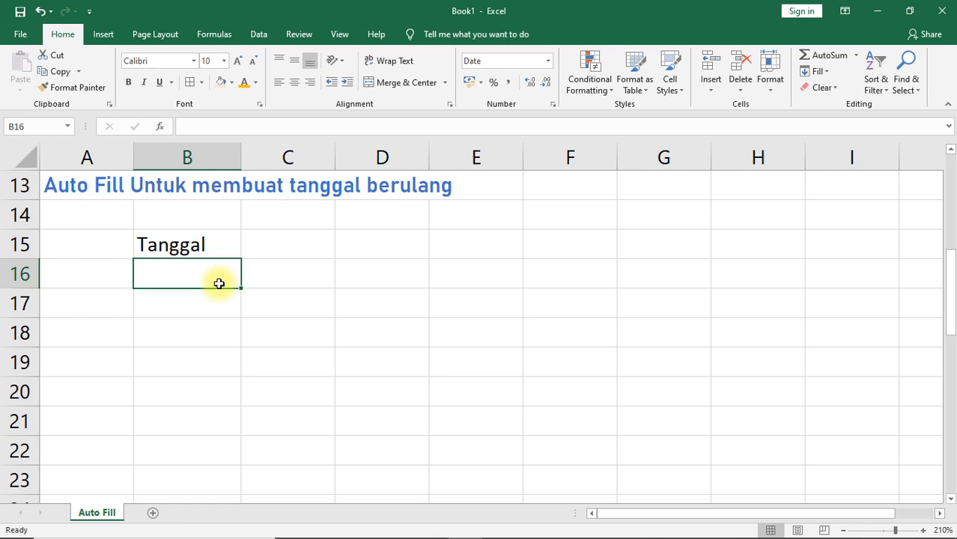
# Step: Enter the date 1-1-2020 in B16 under Tanggal and fill the daily date series down through B22
pyautogui.write('1-')
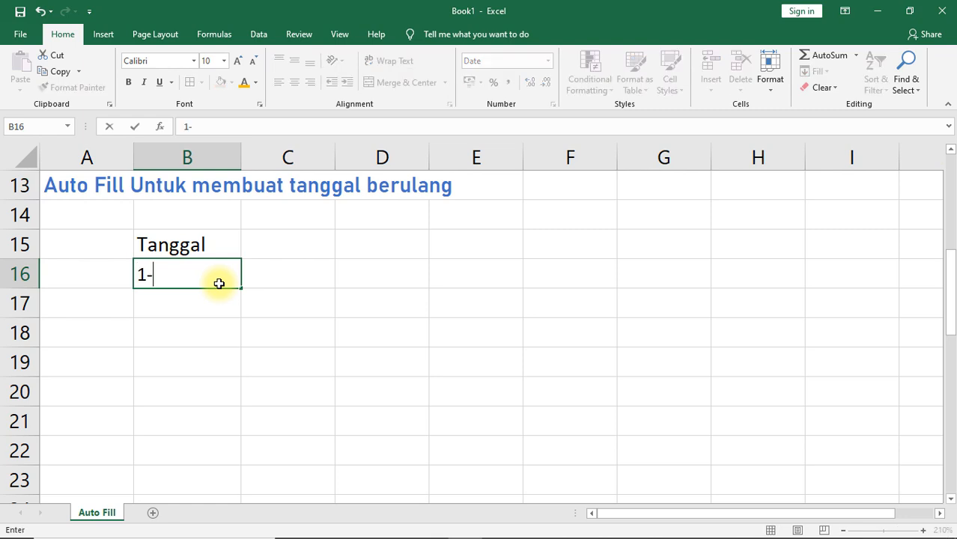
pyautogui.write('1-2020')
pyautogui.press('Return')
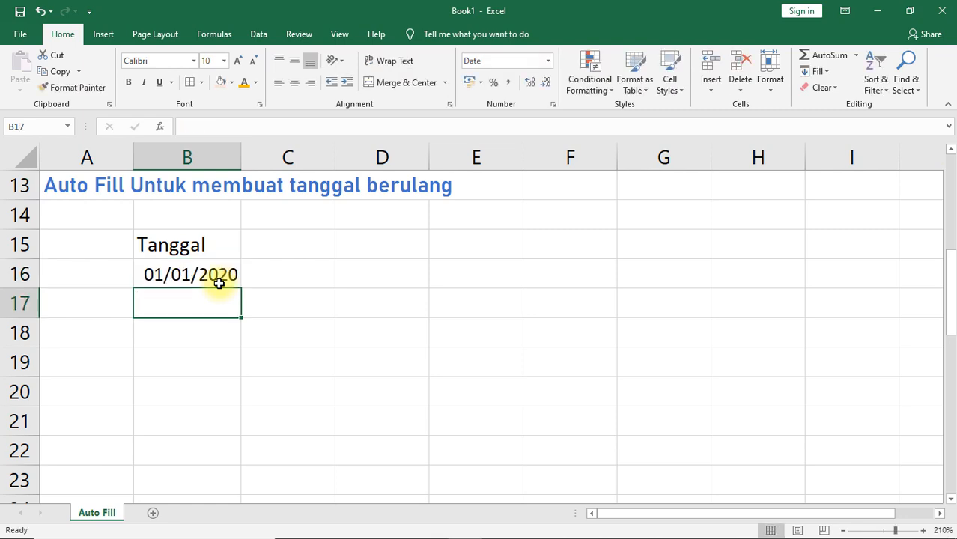
pyautogui.click(217, 283)
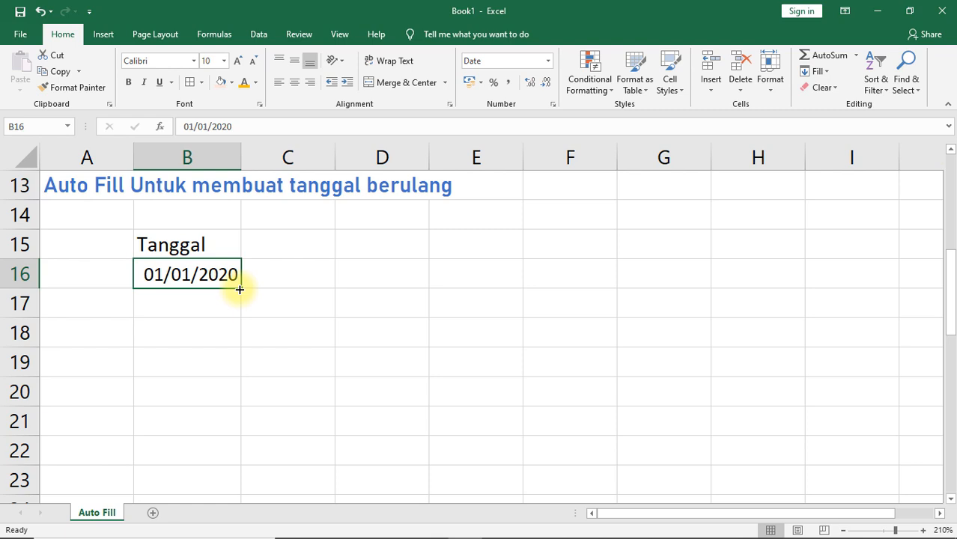
pyautogui.moveTo(239, 289); pyautogui.dragTo(233, 474)
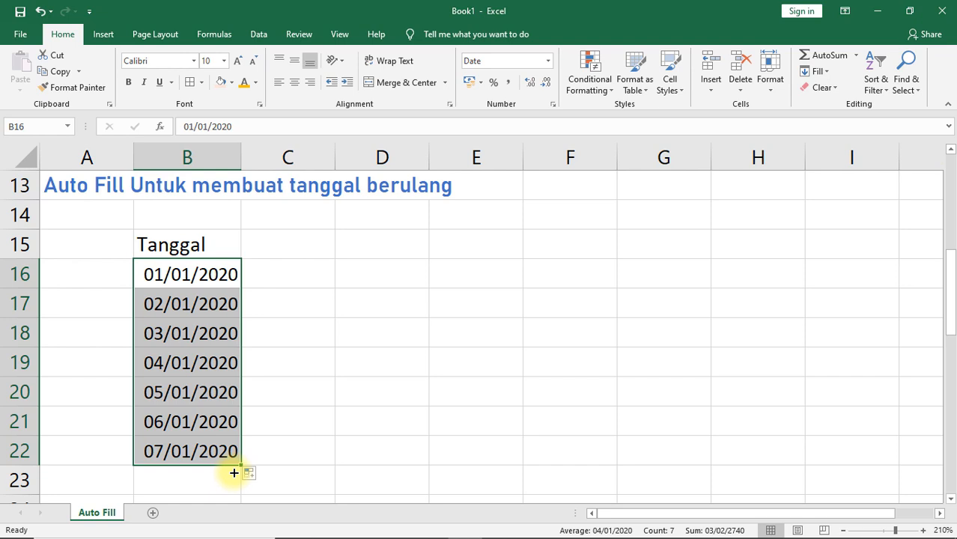
# Step: Fill the daily date series from B16 across through H16 and auto-fit the widths of columns C to H
pyautogui.click(213, 274)
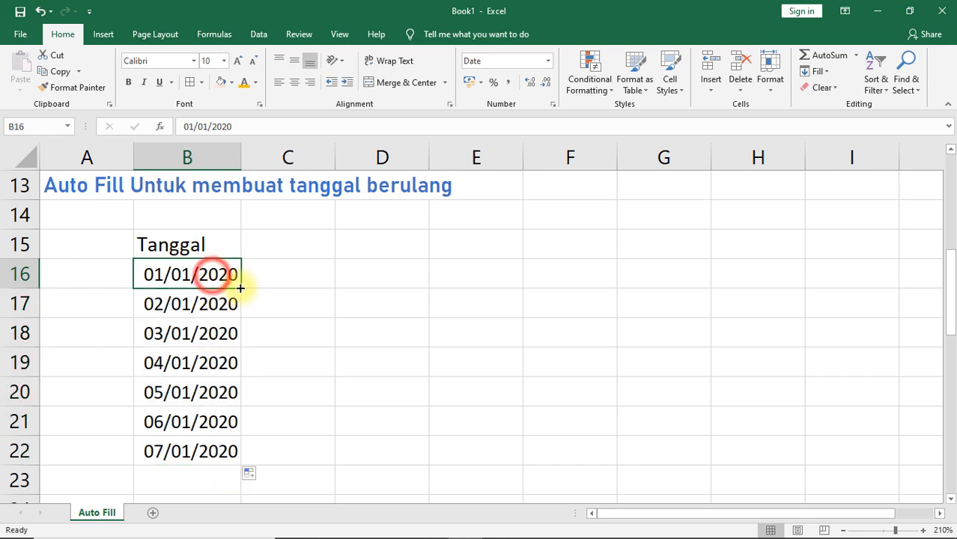
pyautogui.moveTo(240, 288); pyautogui.dragTo(762, 284)
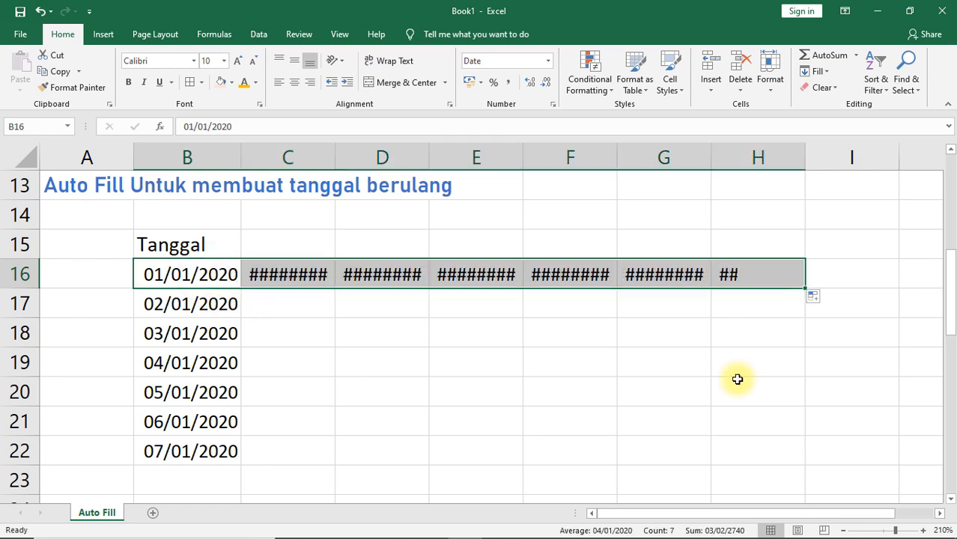
pyautogui.moveTo(316, 156); pyautogui.dragTo(773, 156)
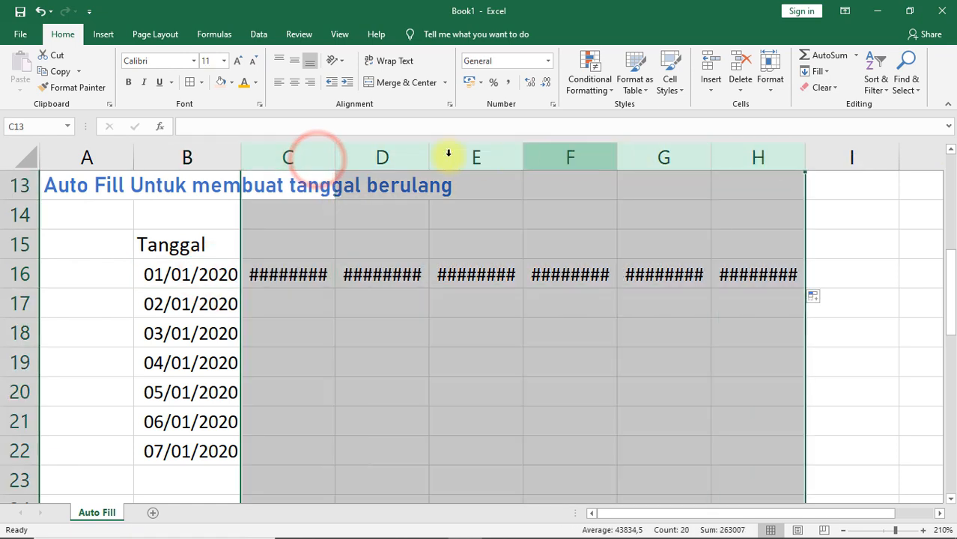
pyautogui.doubleClick(335, 154)
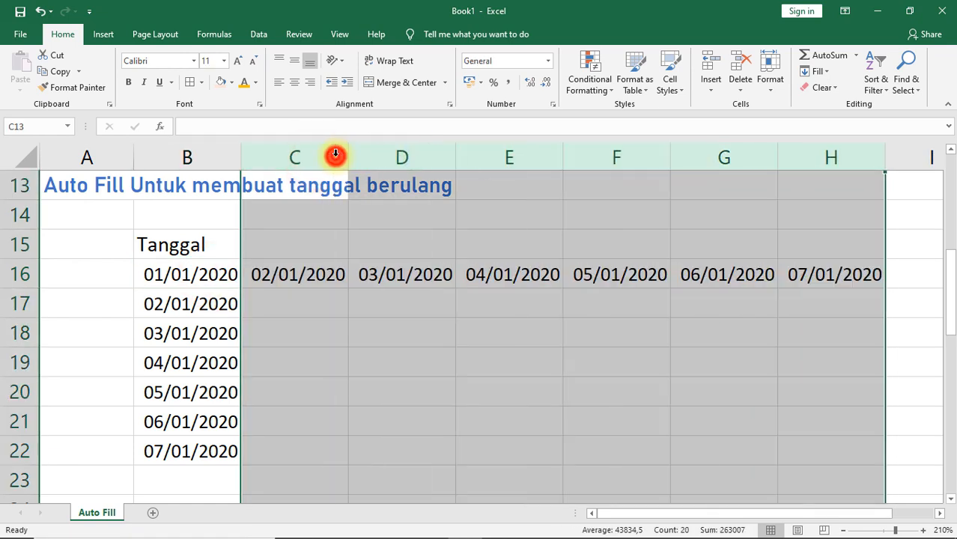
# Step: Clear the dates in C16:H16
pyautogui.click(296, 277)
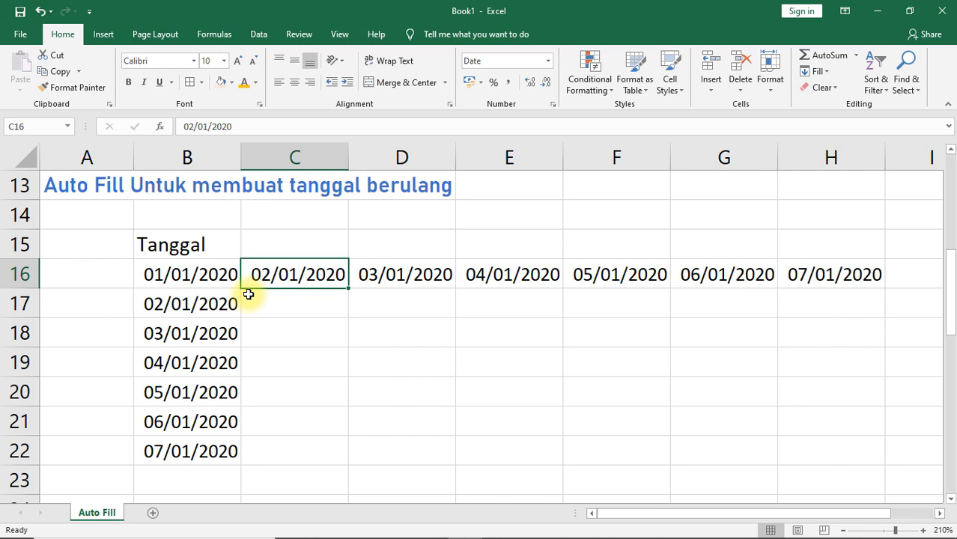
pyautogui.click(222, 276)
pyautogui.click(279, 274)
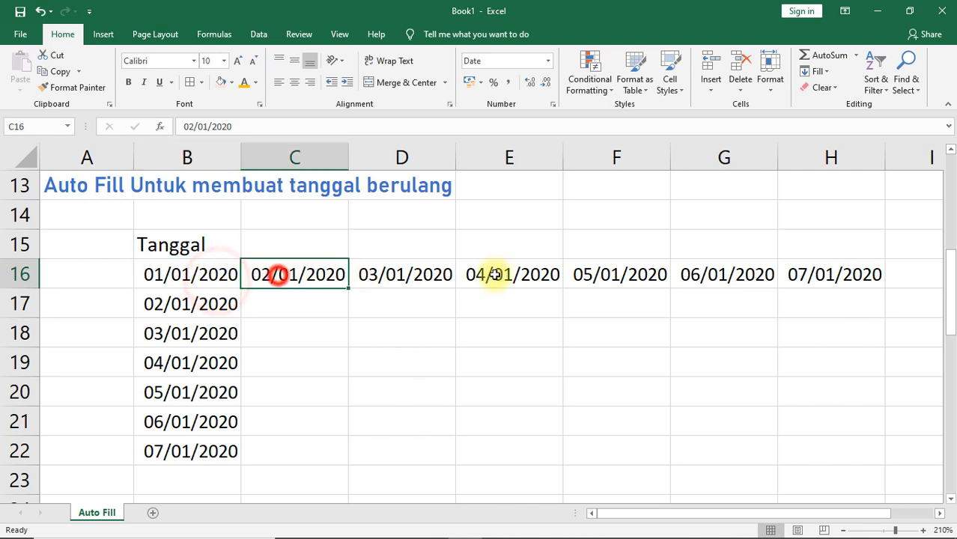
pyautogui.moveTo(494, 275); pyautogui.dragTo(801, 274)
pyautogui.press('Delete')
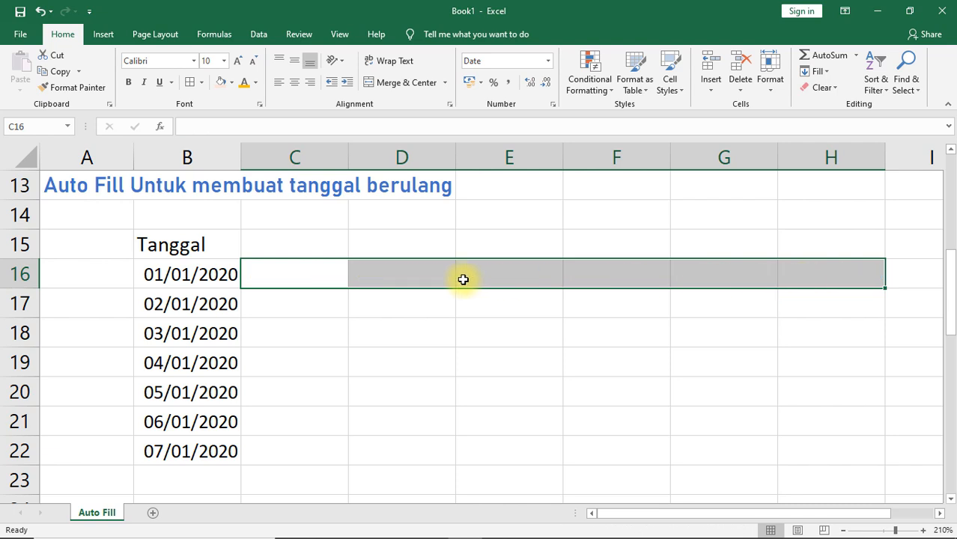
# Step: Enter =CHOOSE(WEEKDAY(B16);"Minggu";"Senin";"Selasa";"Rabu";"Kamis";"Jumat";"Sabtu") in C16 and fill it down through C22
pyautogui.click(288, 282)
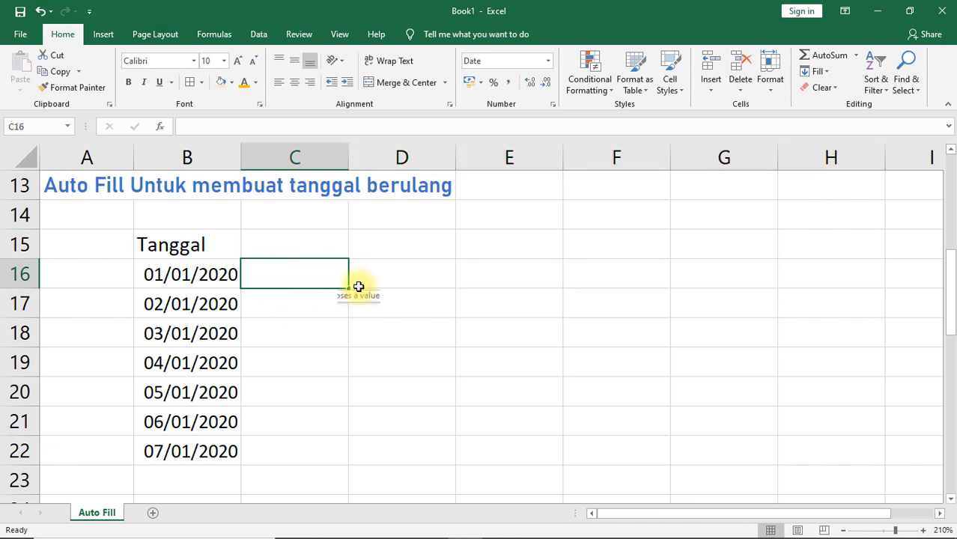
pyautogui.write('=CHOOSE(WEEKDAY(')
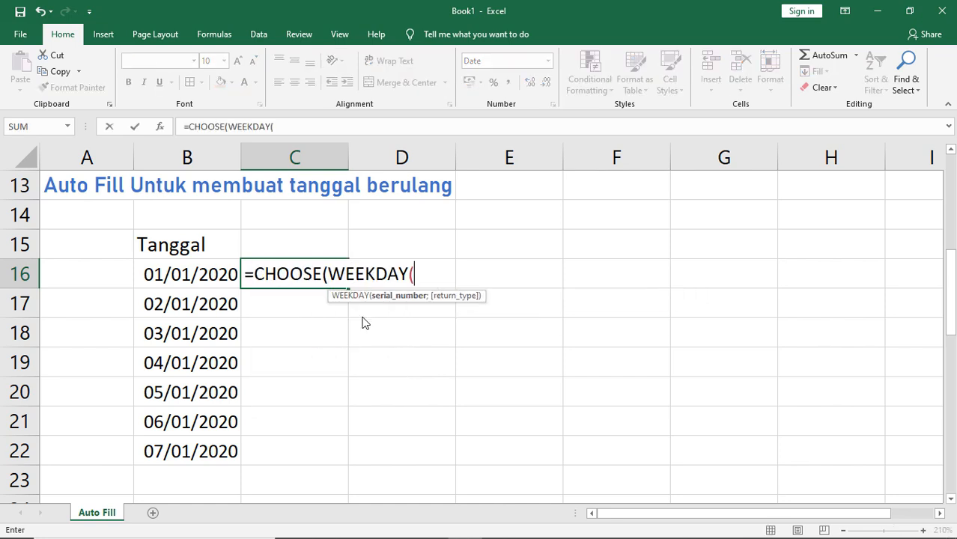
pyautogui.write('B16);"Minggu";"Senin";"Selasa')
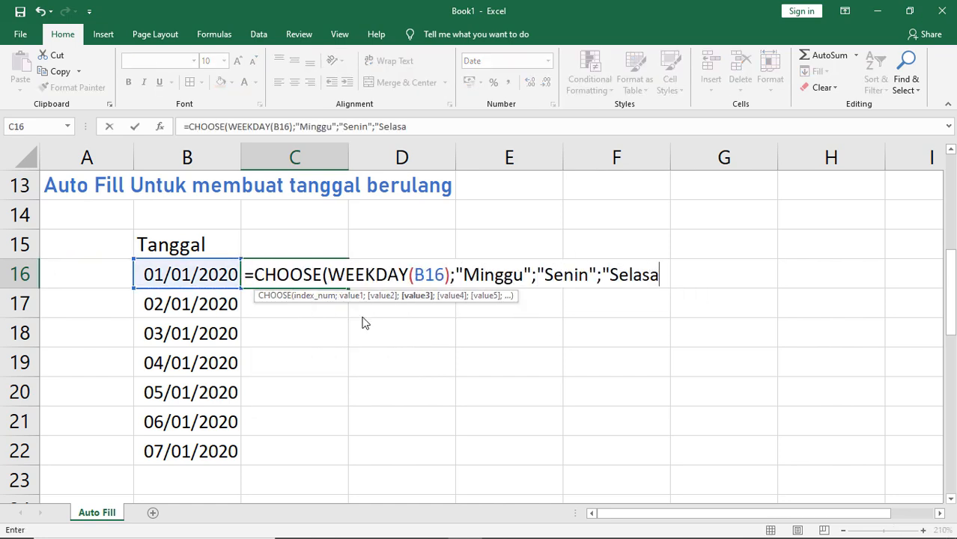
pyautogui.write('";"Rabu";"Kamis";"Jumat";"Sabtu")')
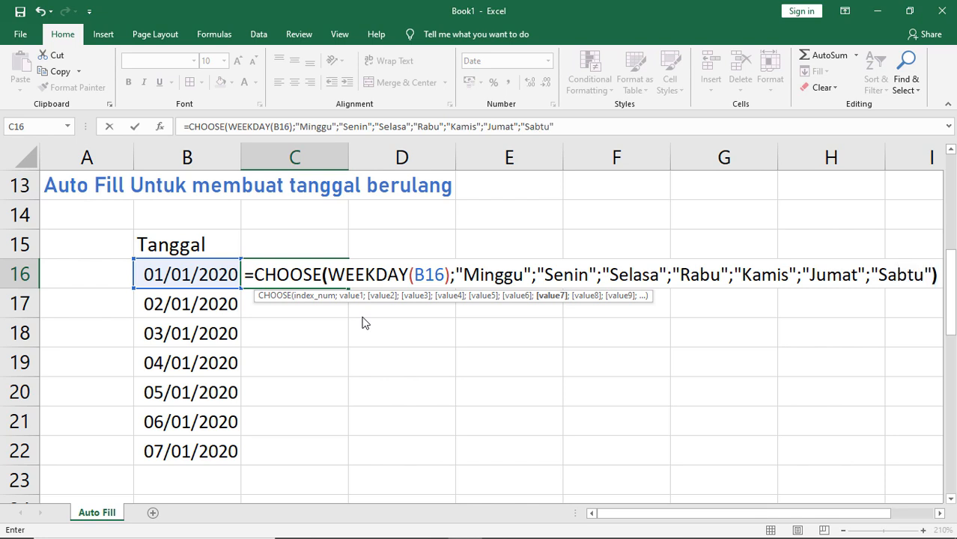
pyautogui.click(326, 277)
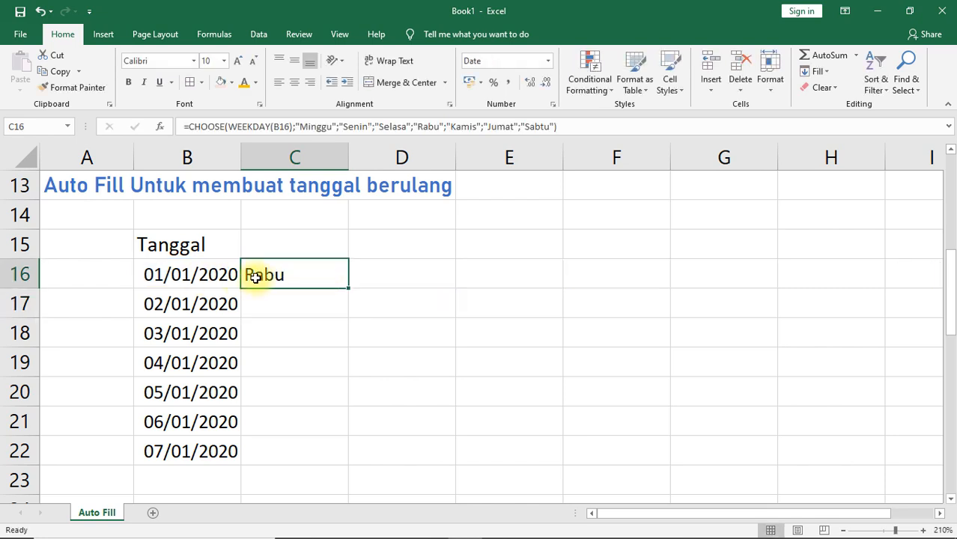
pyautogui.moveTo(347, 284); pyautogui.dragTo(343, 458)
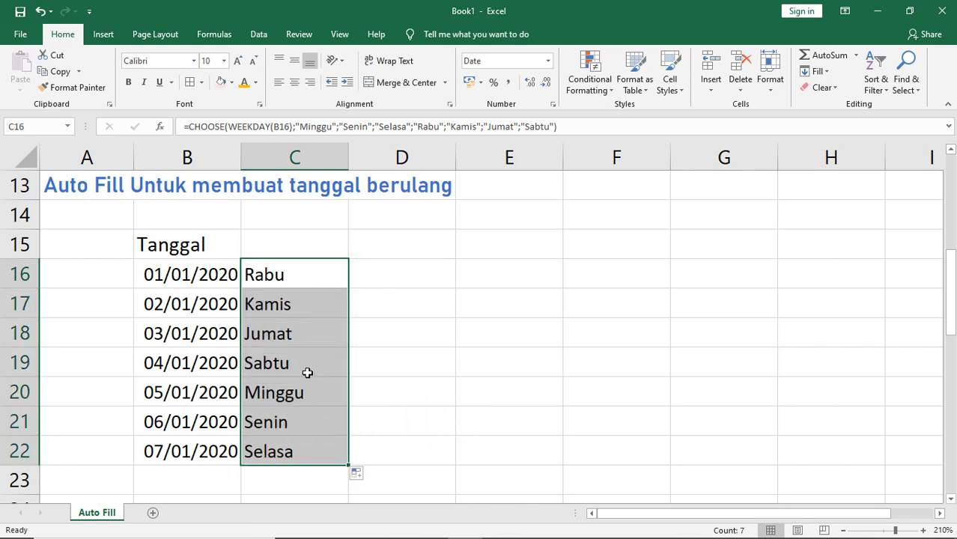
# Step: Extend the date series in column B and the day-name formula in column C by one row to row 23
pyautogui.click(227, 452)
pyautogui.moveTo(241, 464); pyautogui.dragTo(240, 481)
pyautogui.click(324, 453)
pyautogui.moveTo(347, 464); pyautogui.dragTo(344, 480)
pyautogui.click(324, 480)
pyautogui.click(217, 480)
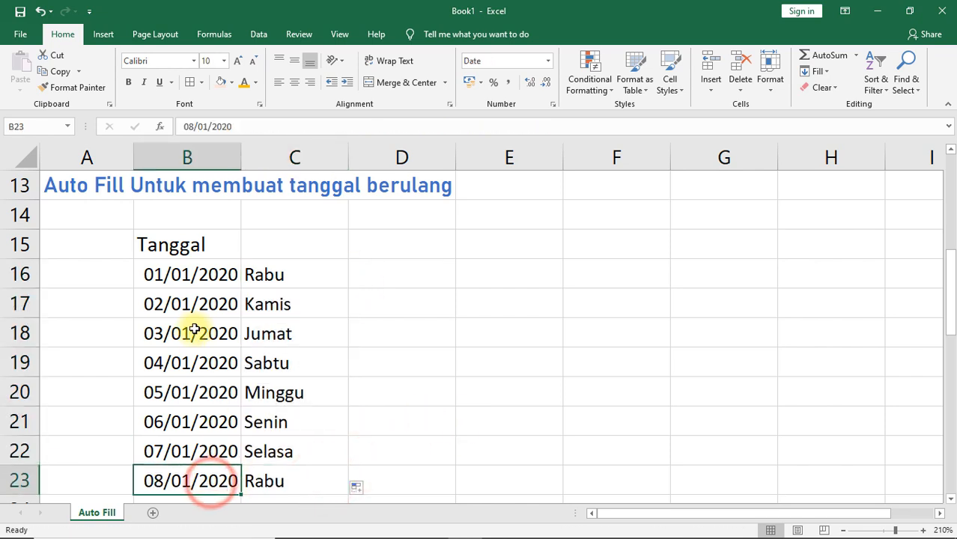
# Step: Change the date in B17 to 08/01/2020
pyautogui.click(184, 304)
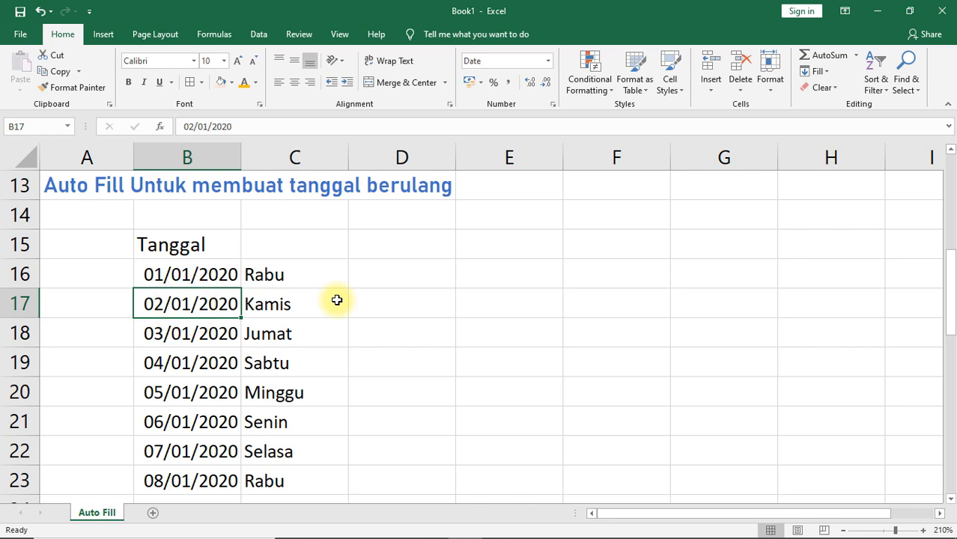
pyautogui.write('08-1')
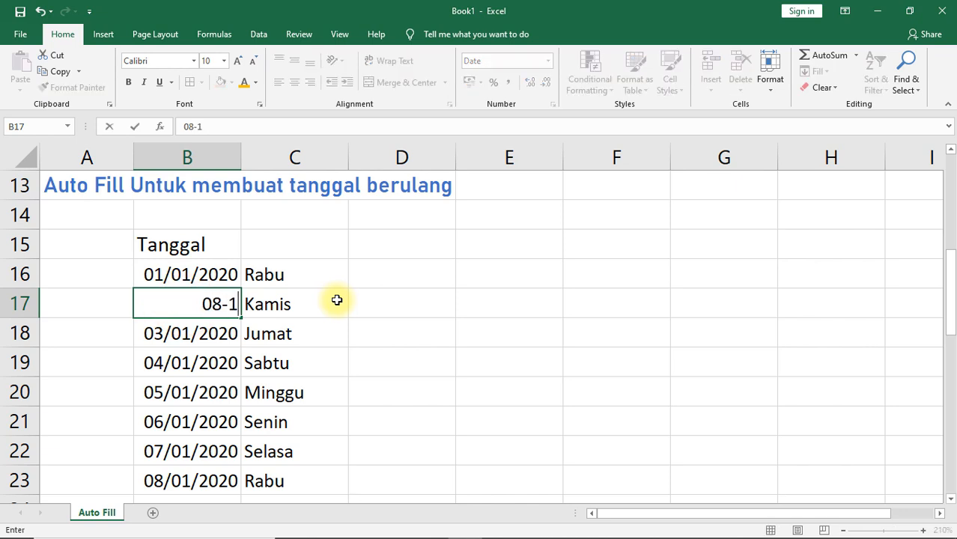
pyautogui.write('-20')
pyautogui.press('Return')
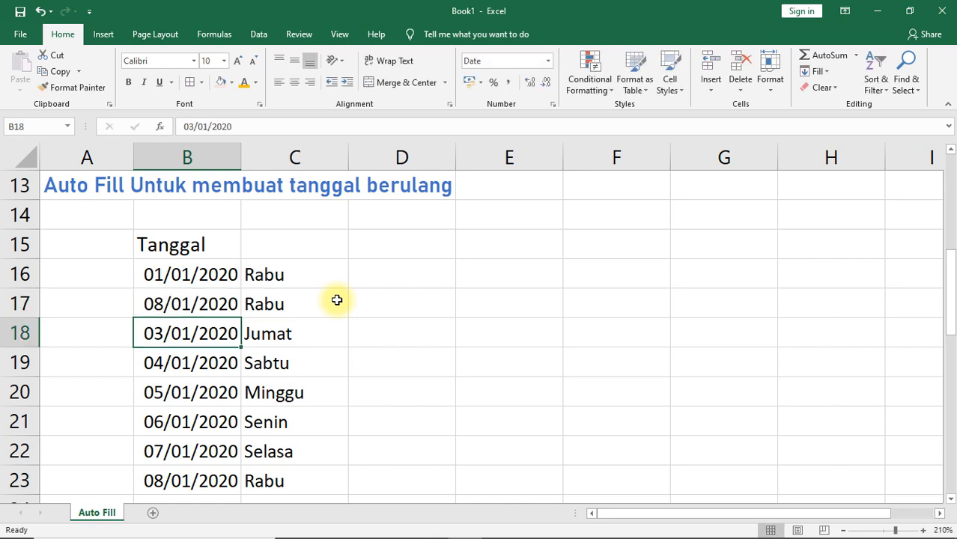
# Step: Fill the weekly date pattern from B16:B17 down through B23, replacing the daily dates
pyautogui.click(232, 304)
pyautogui.moveTo(212, 274); pyautogui.dragTo(211, 299)
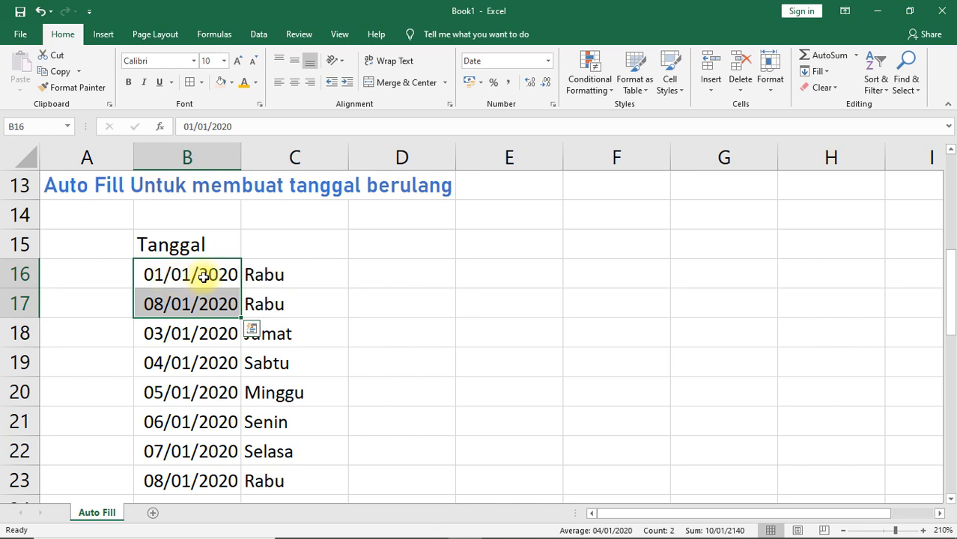
pyautogui.moveTo(241, 315); pyautogui.dragTo(228, 479)
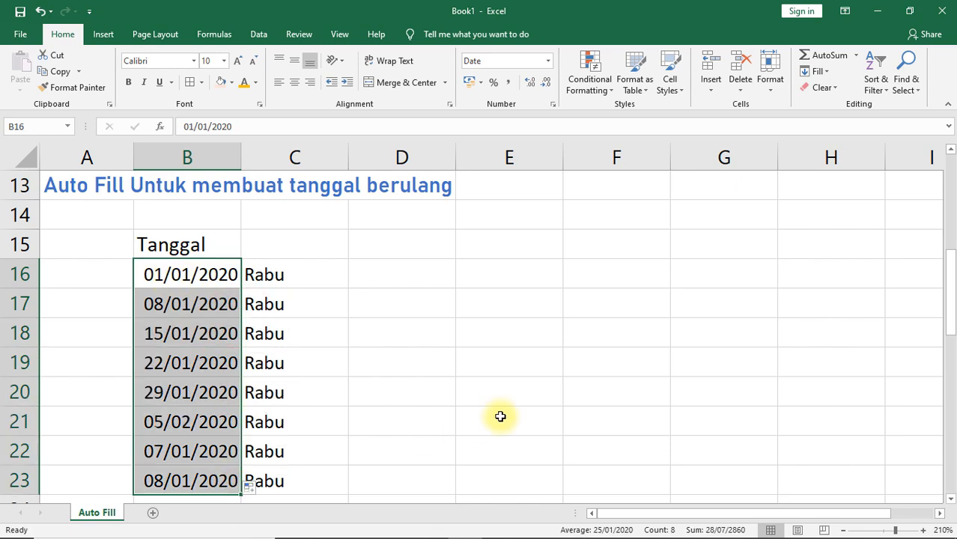
pyautogui.click(178, 333)
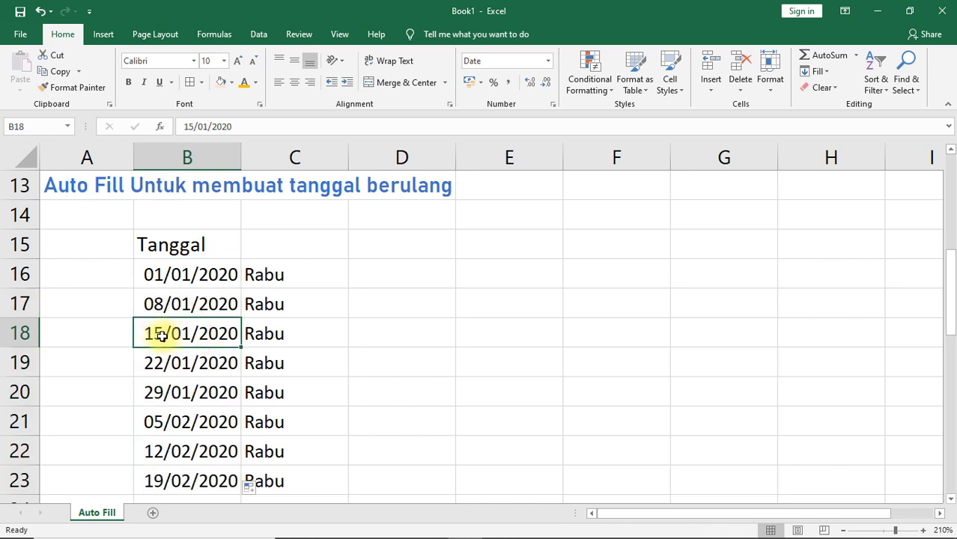
pyautogui.click(175, 363)
pyautogui.click(217, 391)
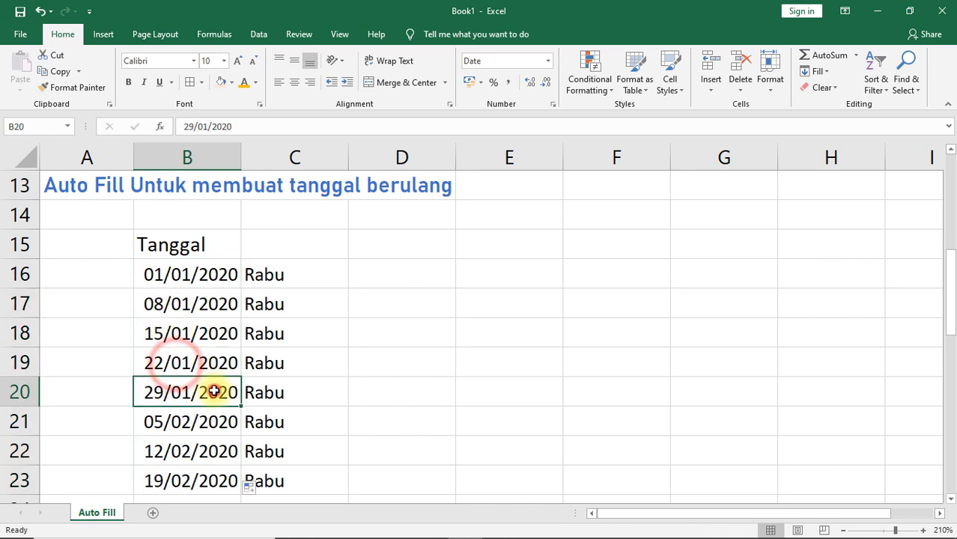
pyautogui.click(211, 422)
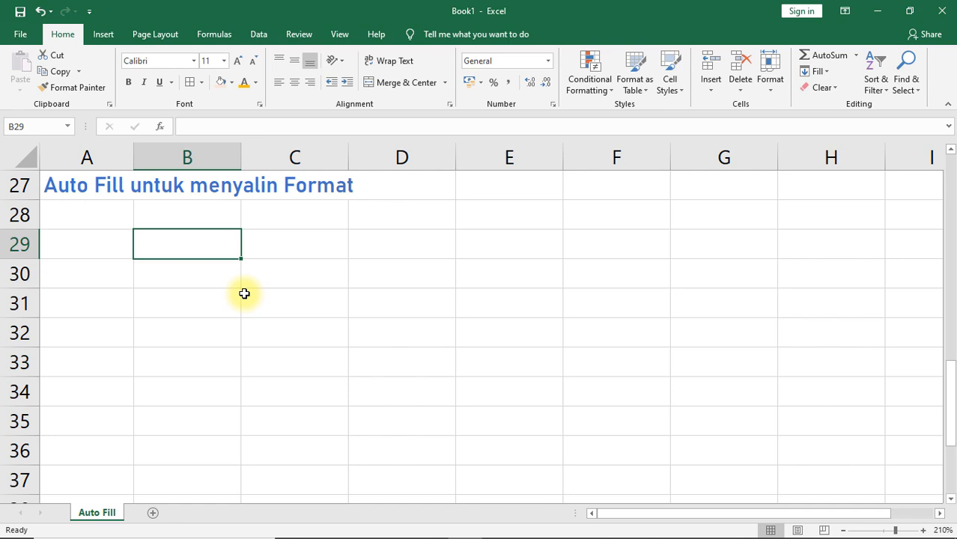
# Step: Fill cell B29 with red and copy its format down through B34 with Auto Fill
pyautogui.click(231, 84)
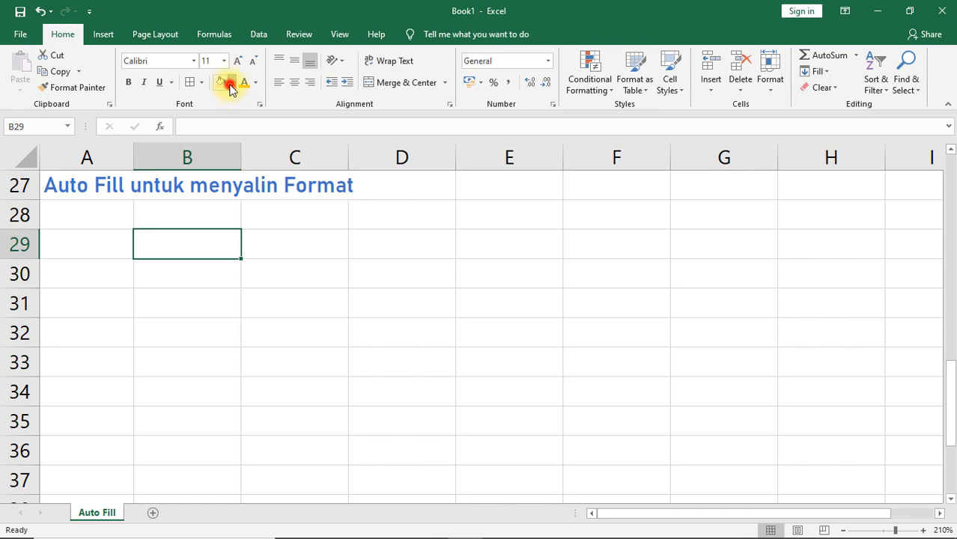
pyautogui.click(232, 188)
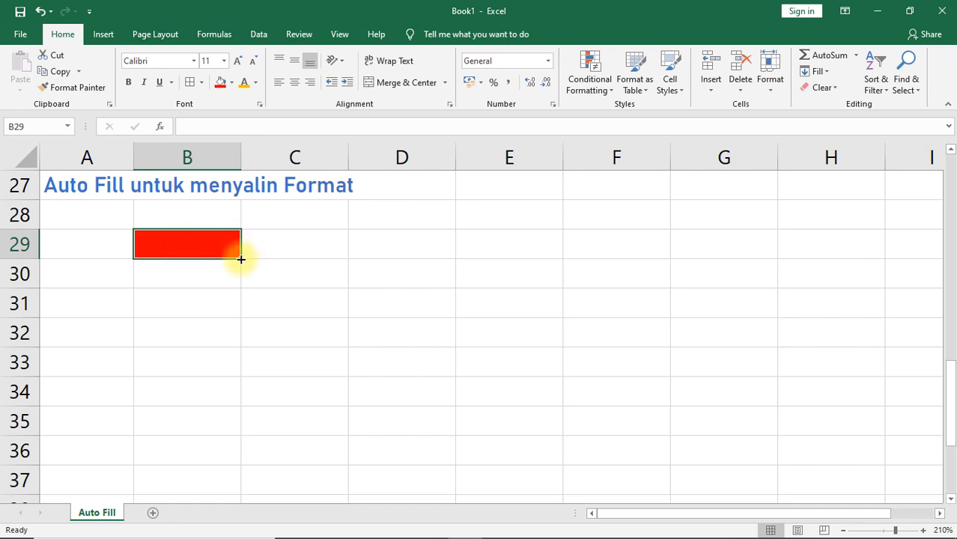
pyautogui.moveTo(239, 259); pyautogui.dragTo(236, 401)
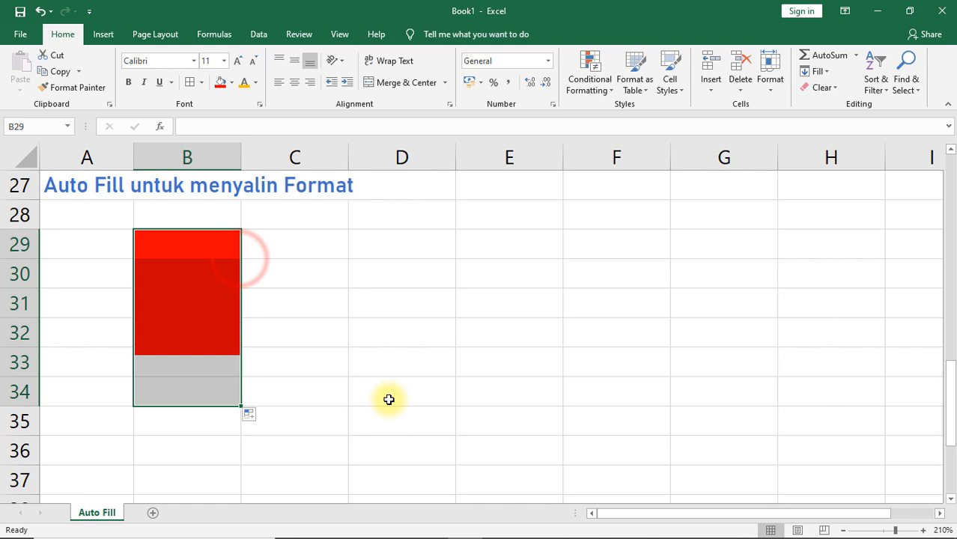
pyautogui.click(221, 279)
pyautogui.click(214, 310)
pyautogui.click(205, 362)
pyautogui.click(199, 391)
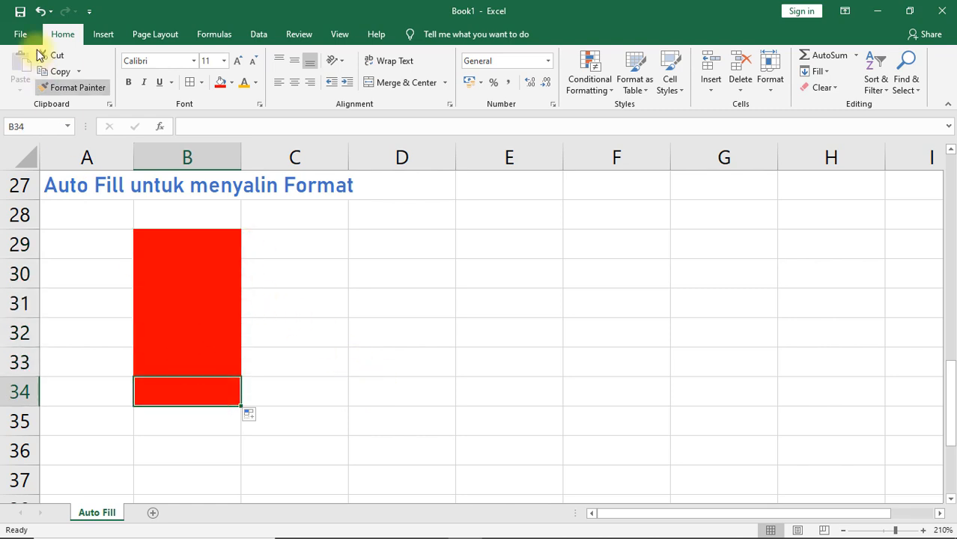
# Step: Undo the copied format in column B and the red fill in B29
pyautogui.click(41, 11)
pyautogui.click(41, 11)
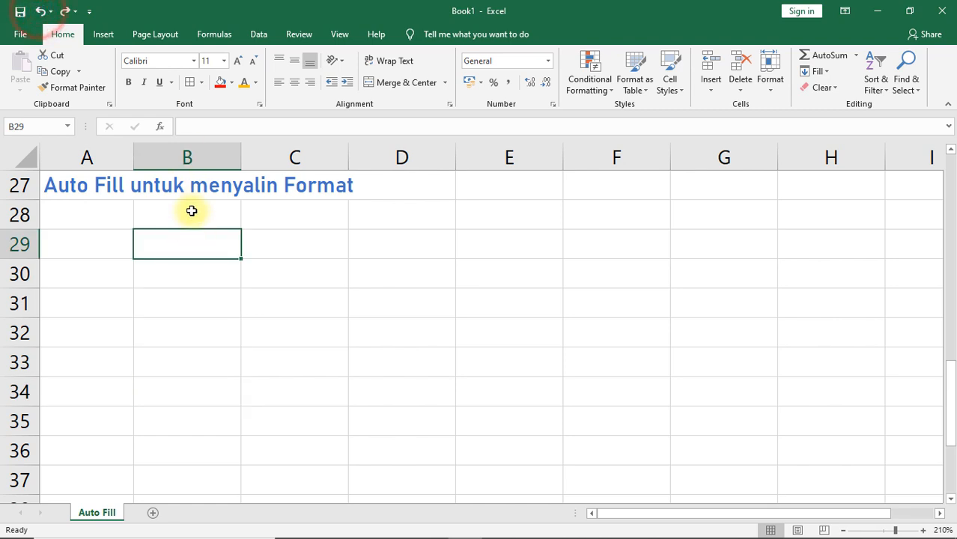
# Step: Apply all borders to B29 and copy the border format across and down to B29:E35 with Auto Fill
pyautogui.click(190, 84)
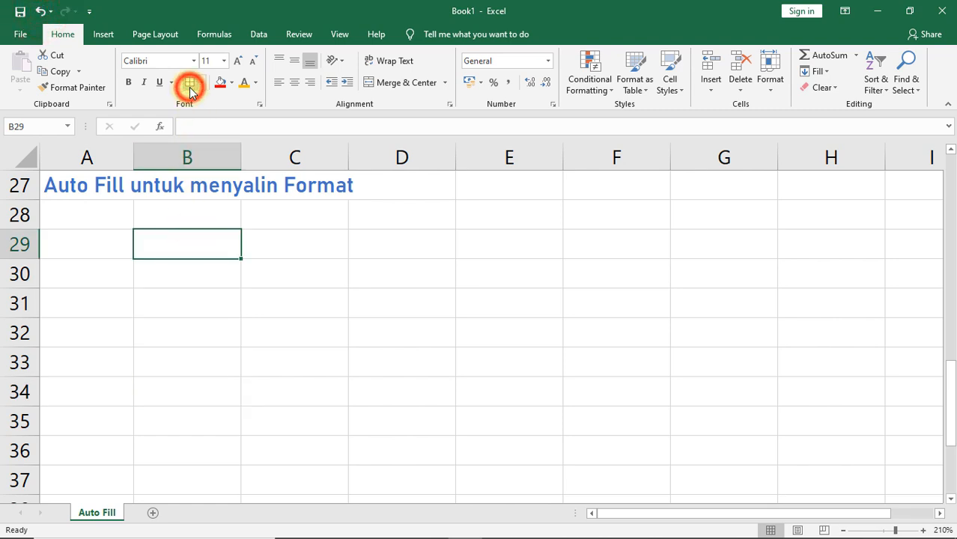
pyautogui.click(206, 275)
pyautogui.click(208, 247)
pyautogui.click(331, 280)
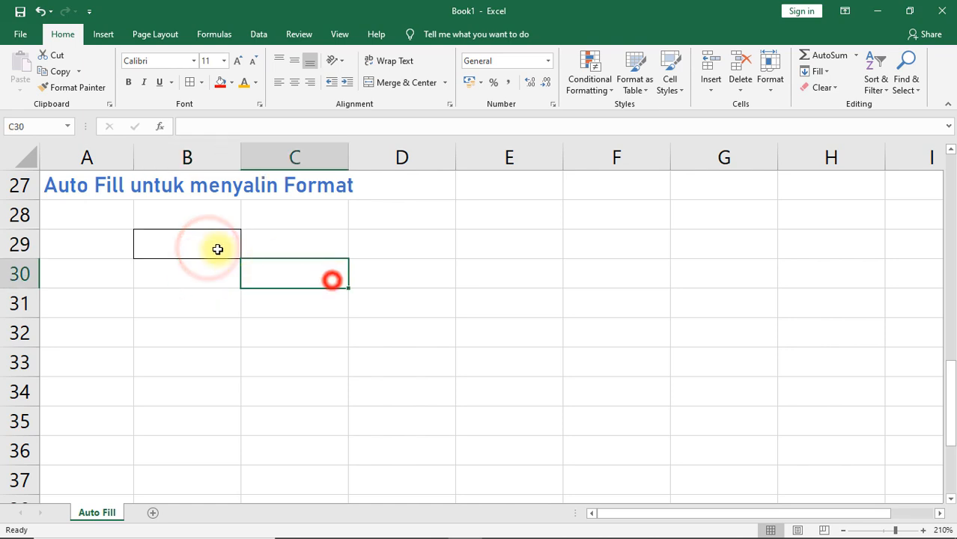
pyautogui.click(212, 246)
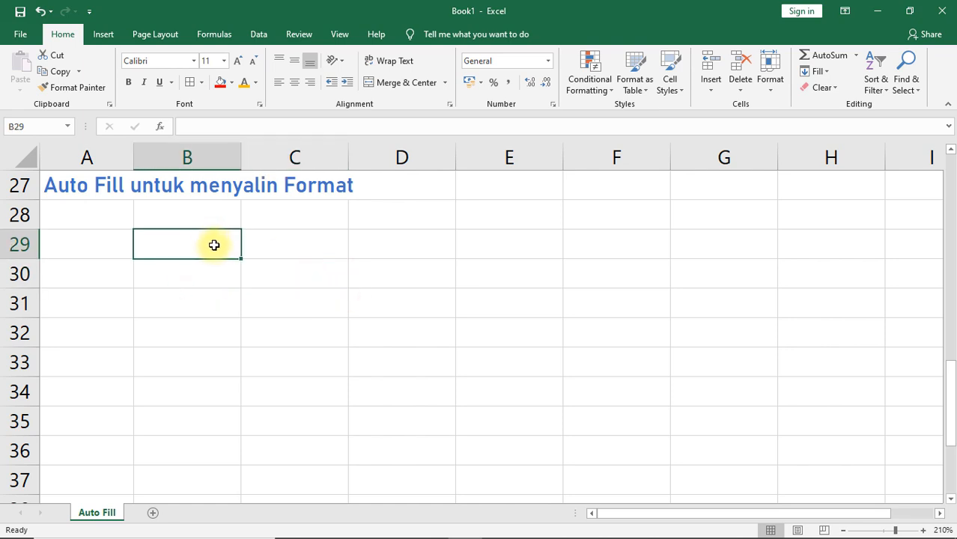
pyautogui.moveTo(240, 259); pyautogui.dragTo(524, 431)
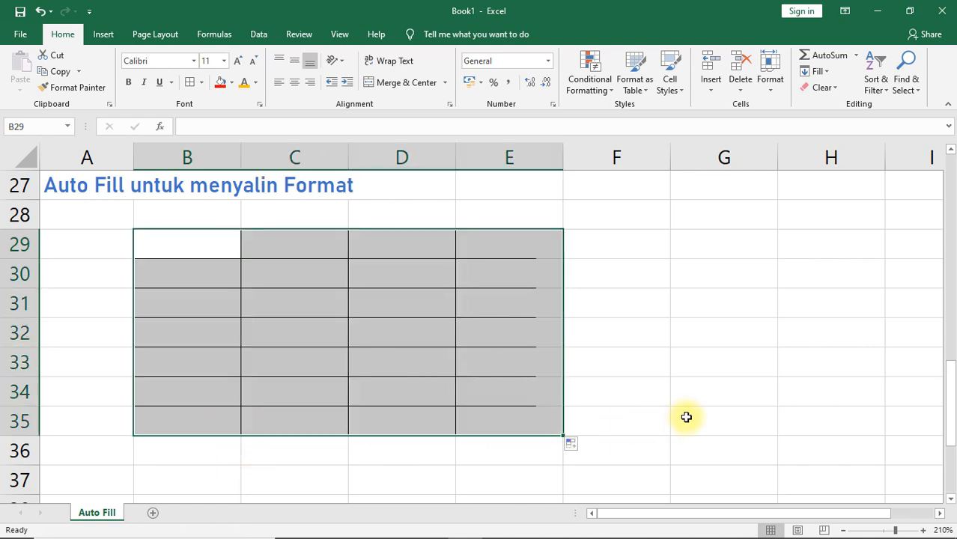
pyautogui.click(685, 417)
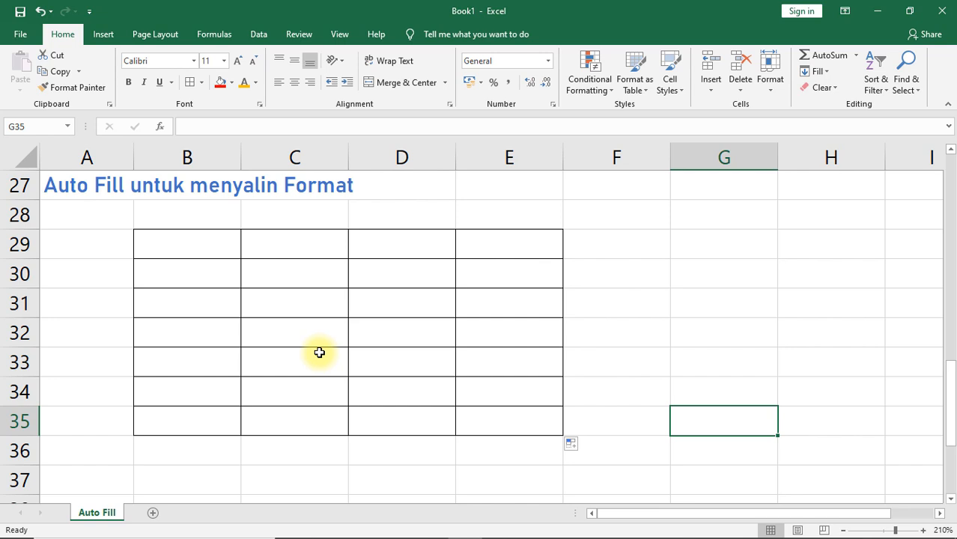
# Step: Undo the border fill through E35 and the border on B29
pyautogui.click(40, 12)
pyautogui.click(40, 12)
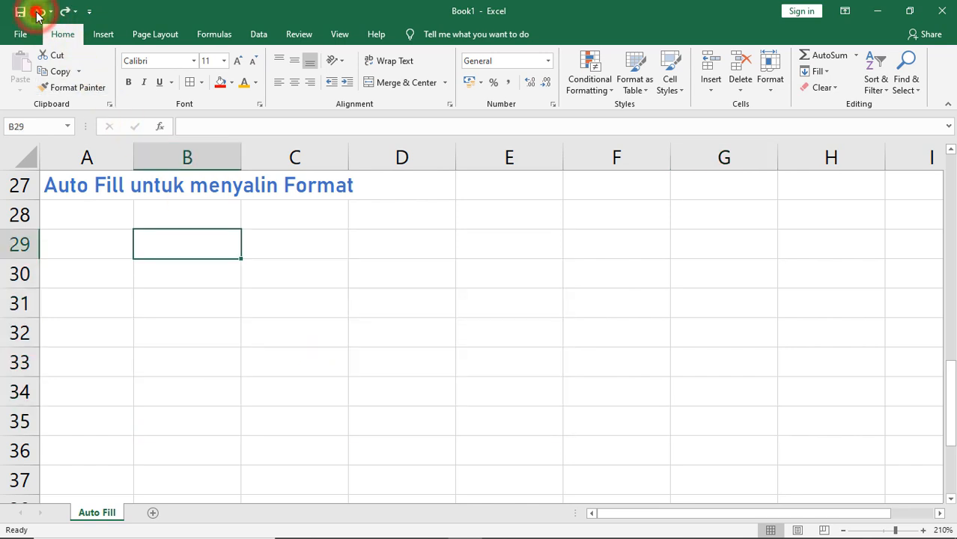
pyautogui.click(231, 286)
# Step: Enter the column headers No, Nama and Alamat in B29:D29
pyautogui.click(187, 251)
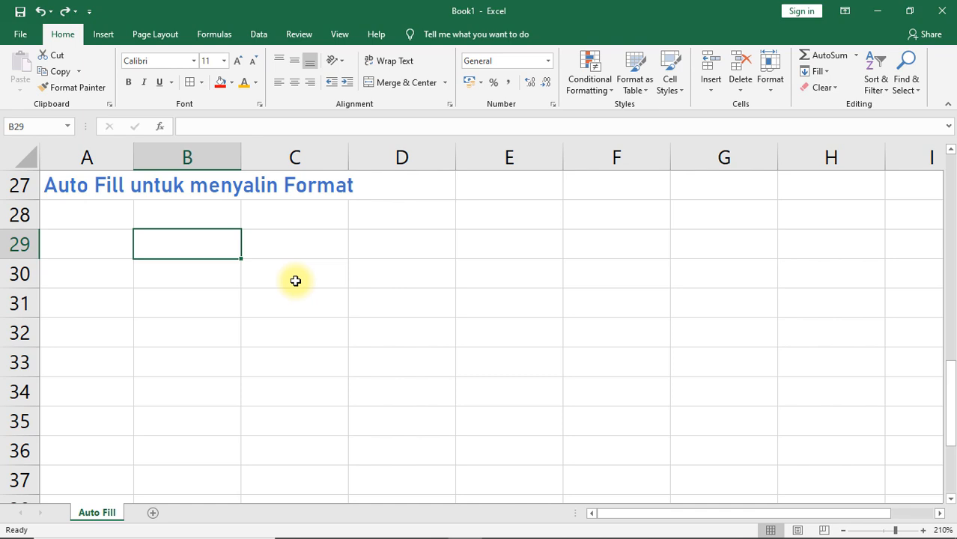
pyautogui.write('No')
pyautogui.press('Tab')
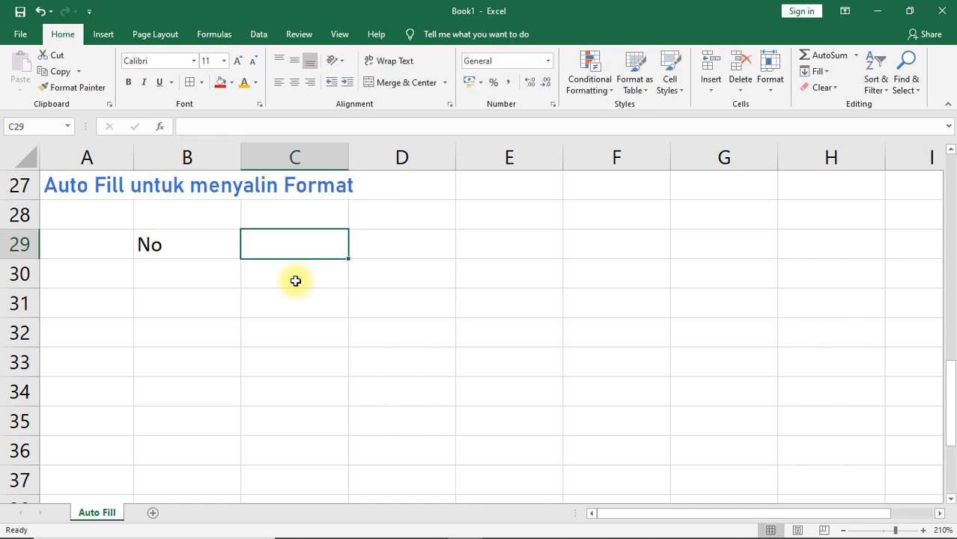
pyautogui.write('Nama')
pyautogui.press('Tab')
pyautogui.write('Alam')
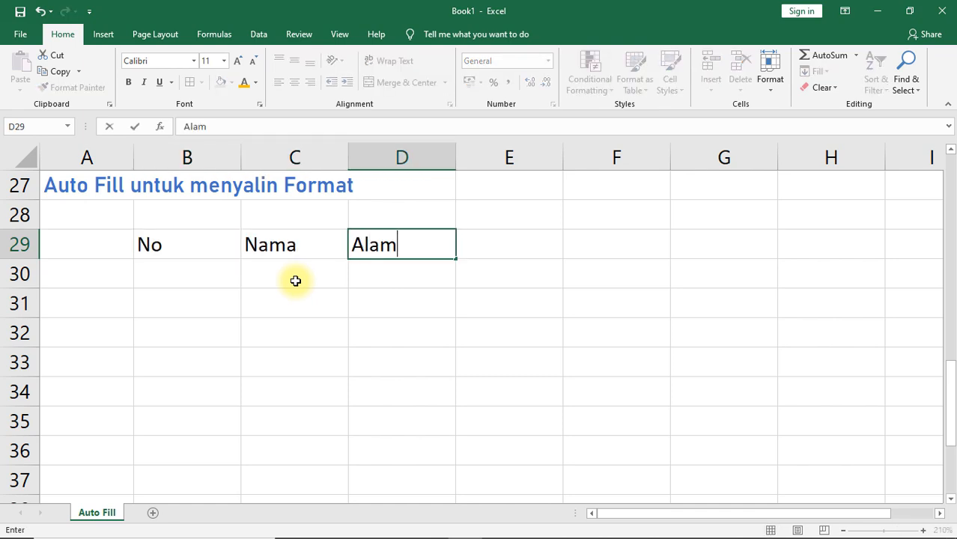
pyautogui.press('Down')
# Step: Enter the numbers 1 and 2 in B30 and B31 below the No header
pyautogui.press('Left')
pyautogui.press('Left')
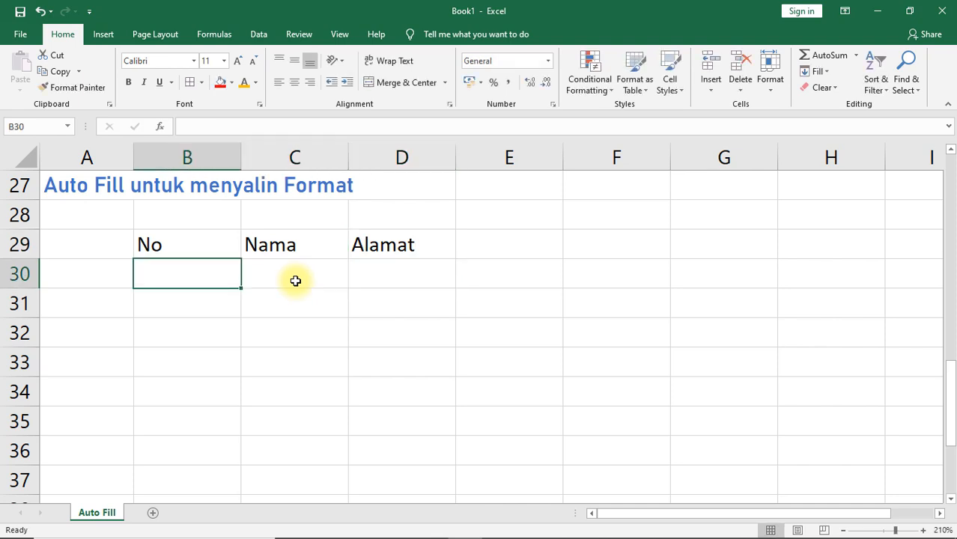
pyautogui.write('1')
pyautogui.press('Return')
pyautogui.write('2')
pyautogui.press('Return')
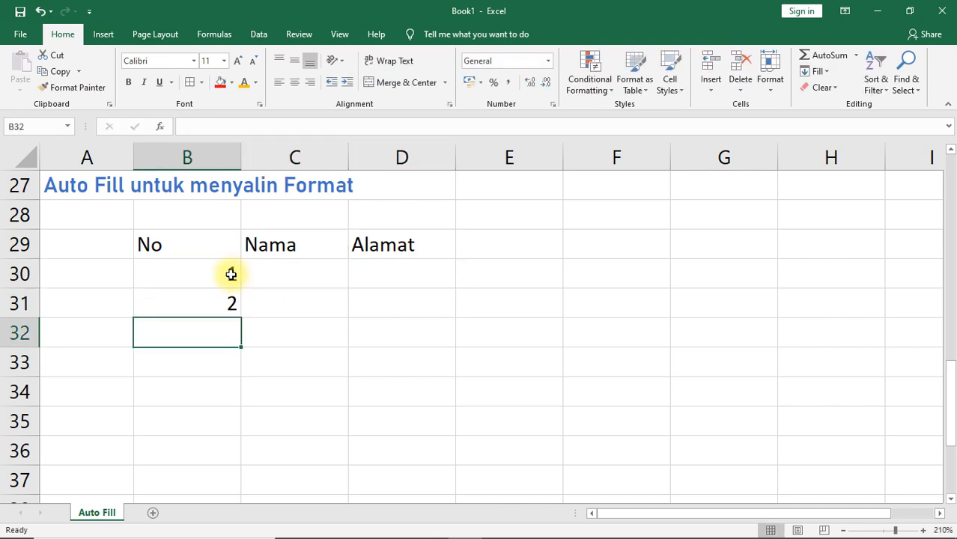
pyautogui.moveTo(232, 274); pyautogui.dragTo(232, 303)
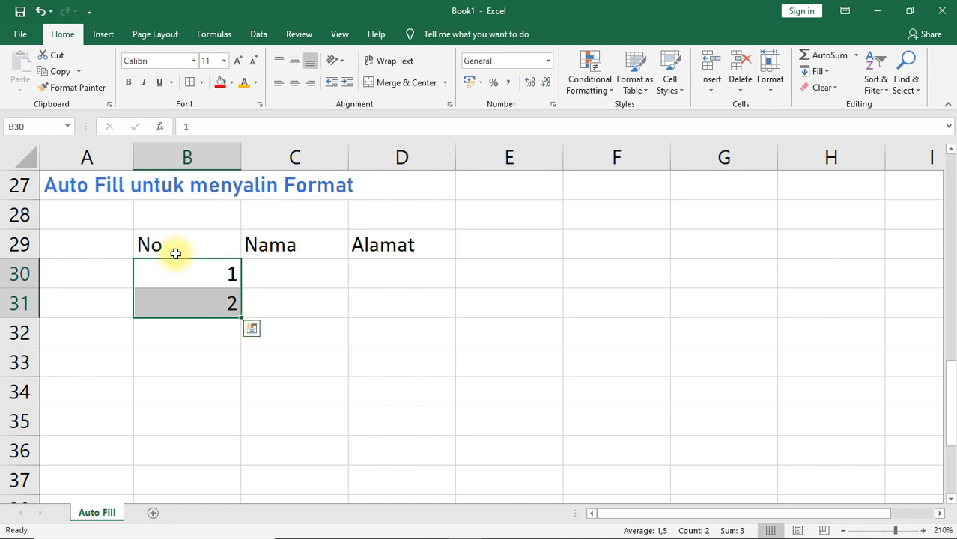
# Step: Fill the header cells B29:D29 with yellow and center their text
pyautogui.moveTo(176, 248); pyautogui.dragTo(404, 247)
pyautogui.click(230, 82)
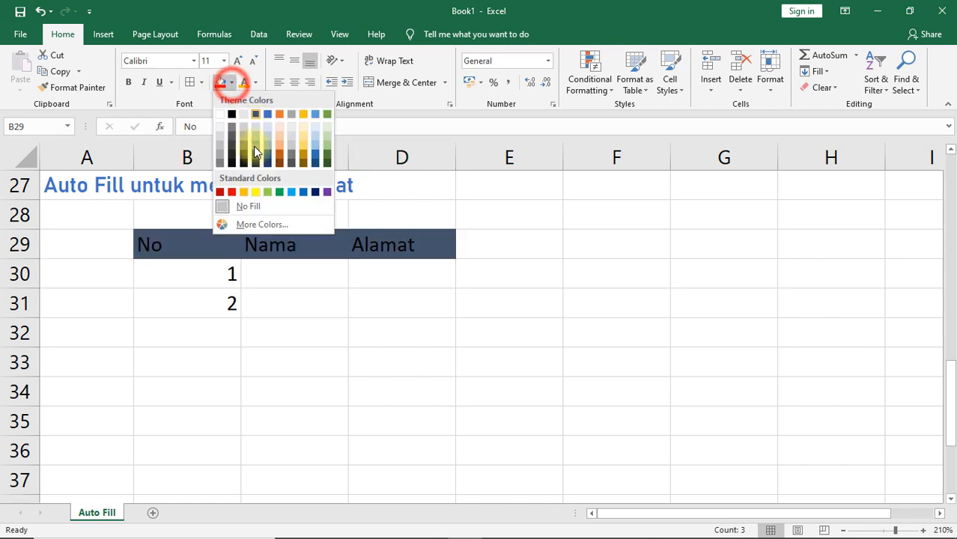
pyautogui.click(254, 189)
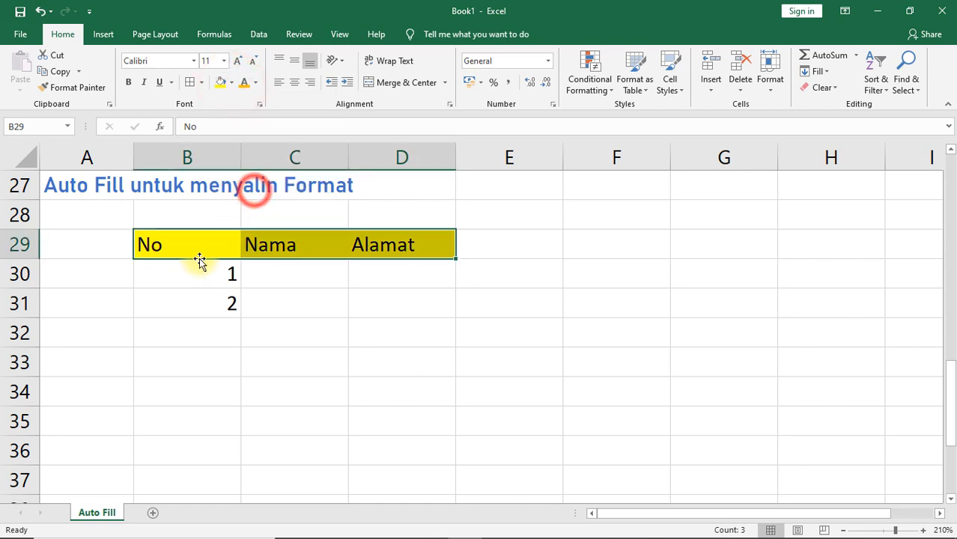
pyautogui.click(296, 81)
# Step: Center the numbers in B30:B31 and fill B30:D30 with a light blue-gray theme color
pyautogui.moveTo(196, 271); pyautogui.dragTo(419, 276)
pyautogui.click(294, 81)
pyautogui.click(231, 82)
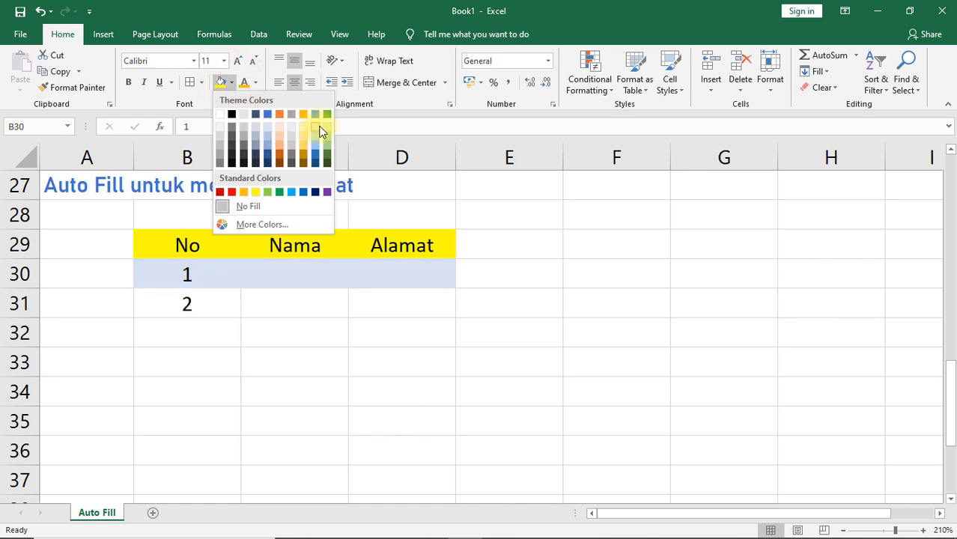
pyautogui.click(257, 131)
# Step: Fill the second data row, B31:D31, with a light blue theme color
pyautogui.moveTo(192, 302); pyautogui.dragTo(427, 300)
pyautogui.click(232, 82)
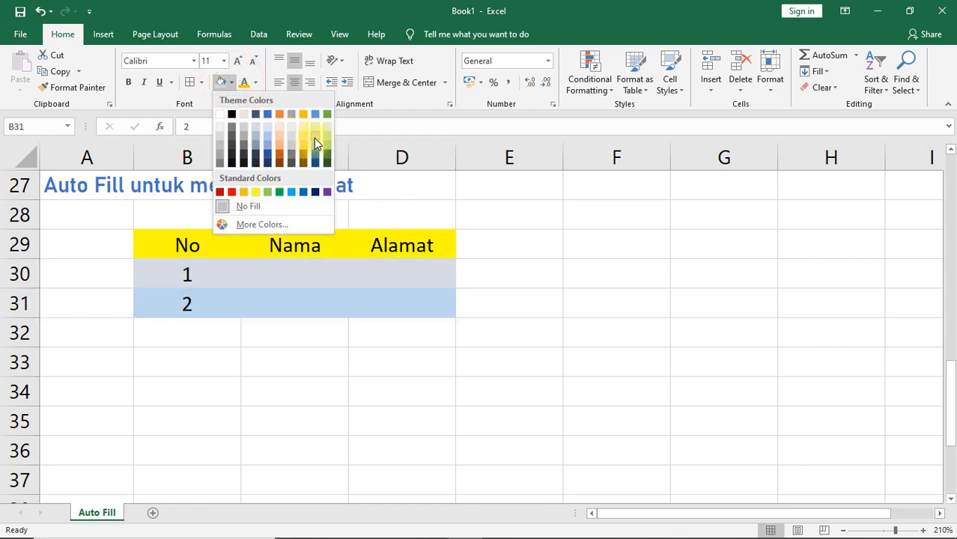
pyautogui.click(314, 139)
# Step: Apply all borders to the table range B29:D31
pyautogui.moveTo(188, 244); pyautogui.dragTo(371, 303)
pyautogui.click(190, 83)
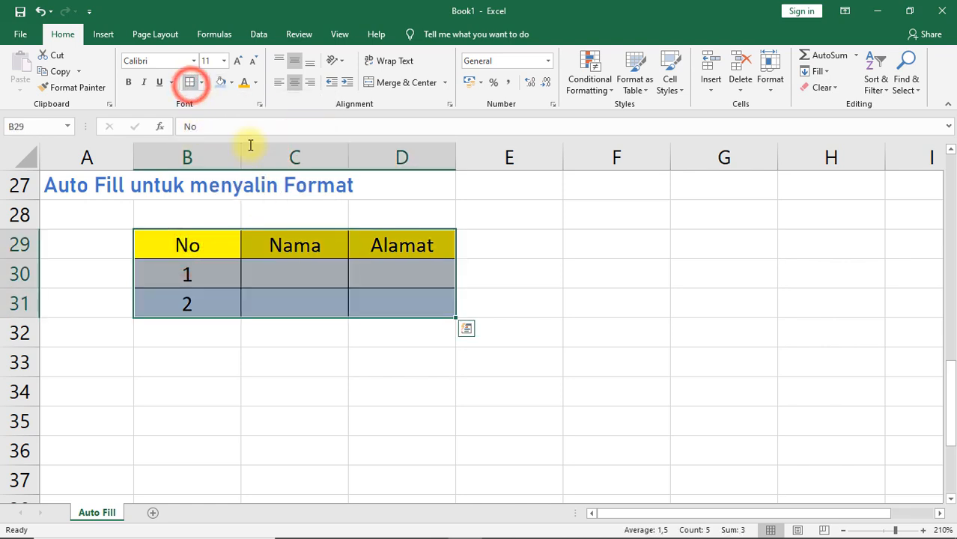
pyautogui.click(272, 276)
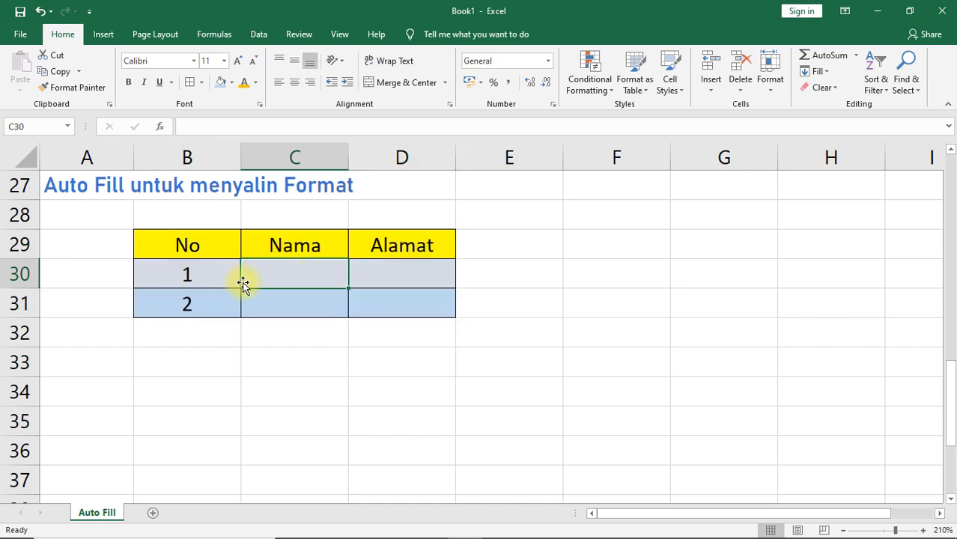
# Step: Set the font of C30 to Comic Sans MS and the font of C31 to Times New Roman
pyautogui.click(194, 61)
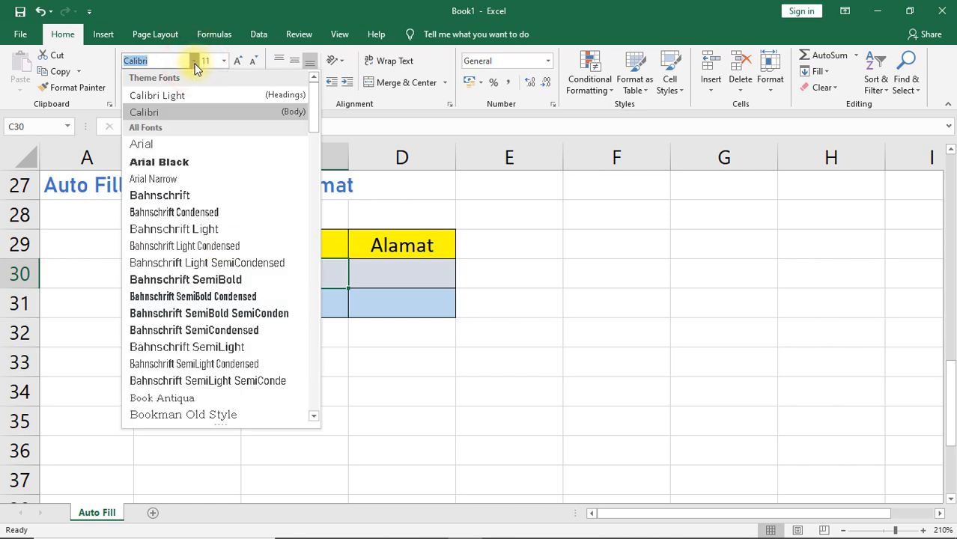
pyautogui.write('Comic Sans MS')
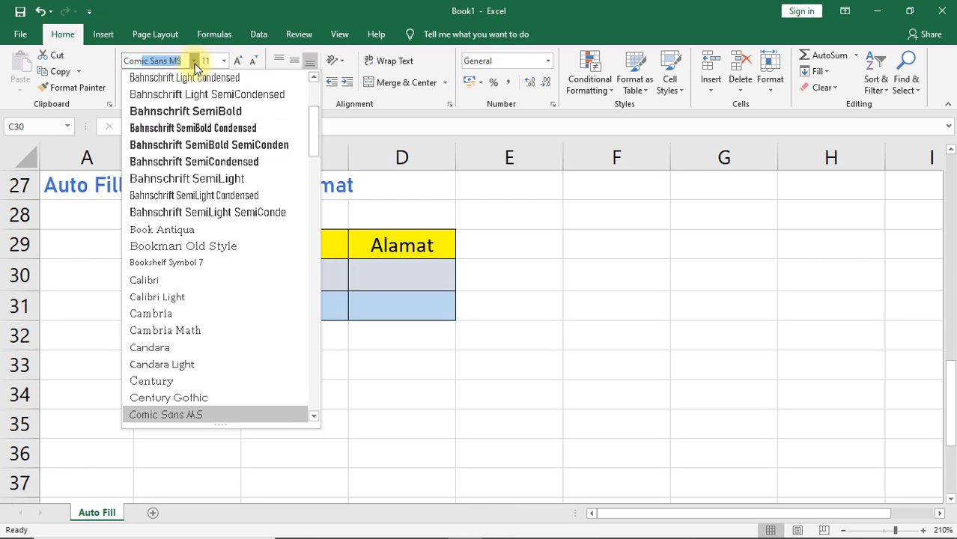
pyautogui.press('Return')
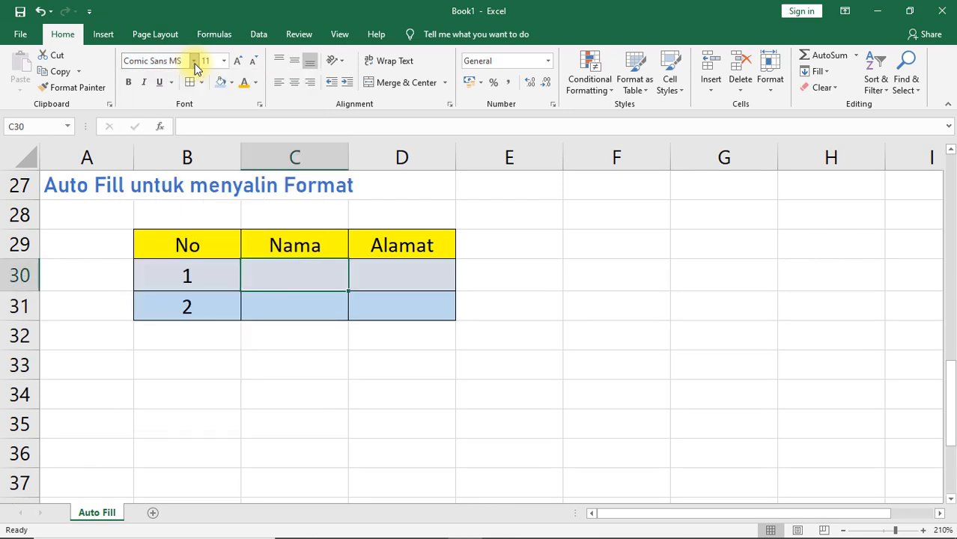
pyautogui.click(256, 301)
pyautogui.click(177, 60)
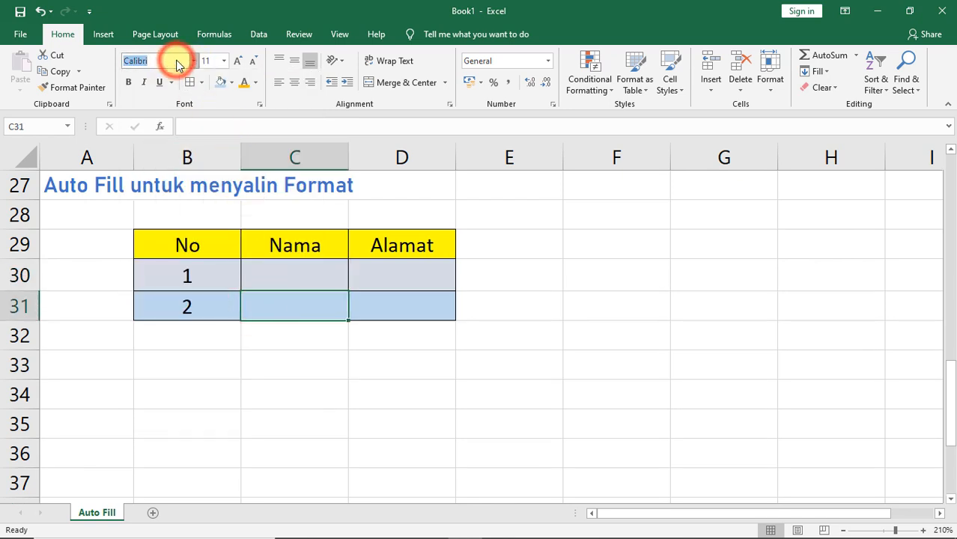
pyautogui.write('Times New Roma')
pyautogui.press('Return')
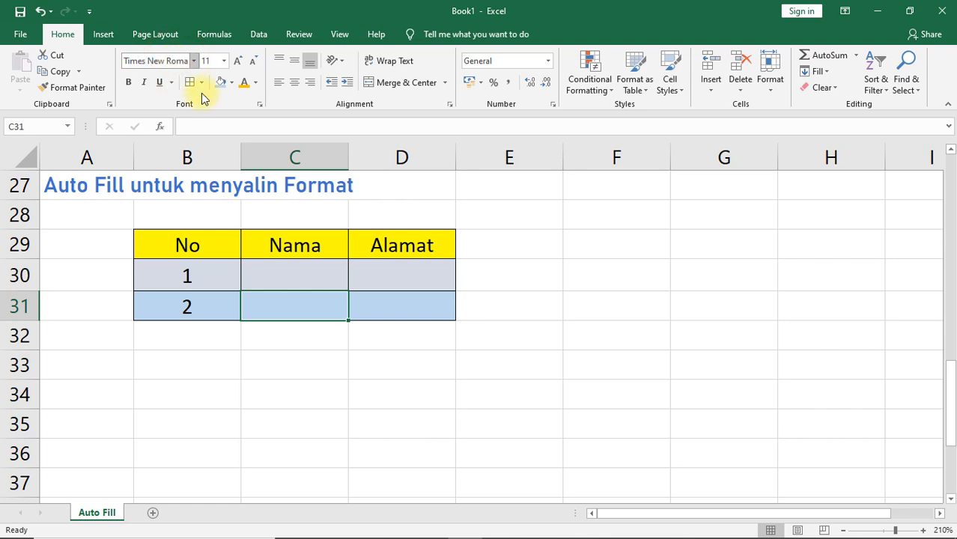
# Step: Copy the formatting of C30:C31 across to D30:D31 with Auto Fill
pyautogui.moveTo(164, 275); pyautogui.dragTo(356, 303)
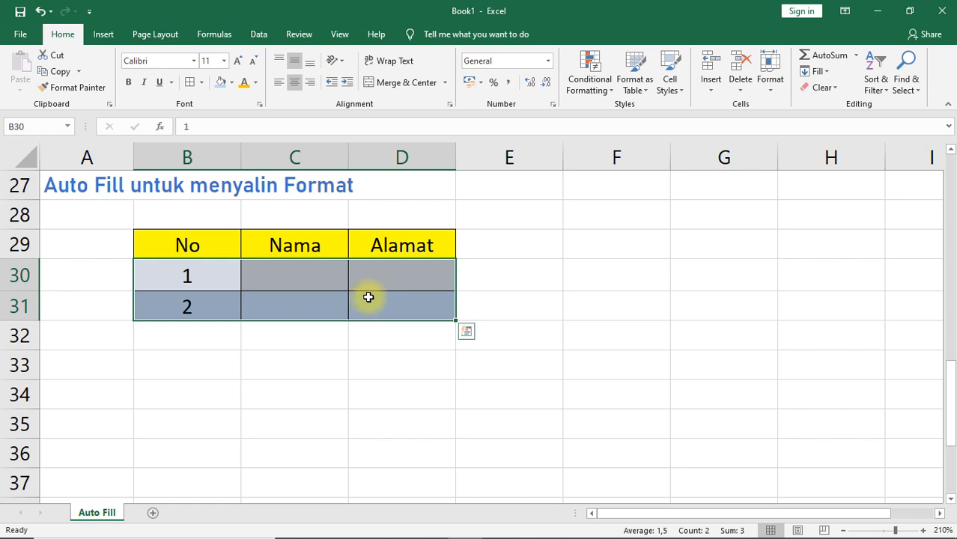
pyautogui.moveTo(310, 276); pyautogui.dragTo(412, 316)
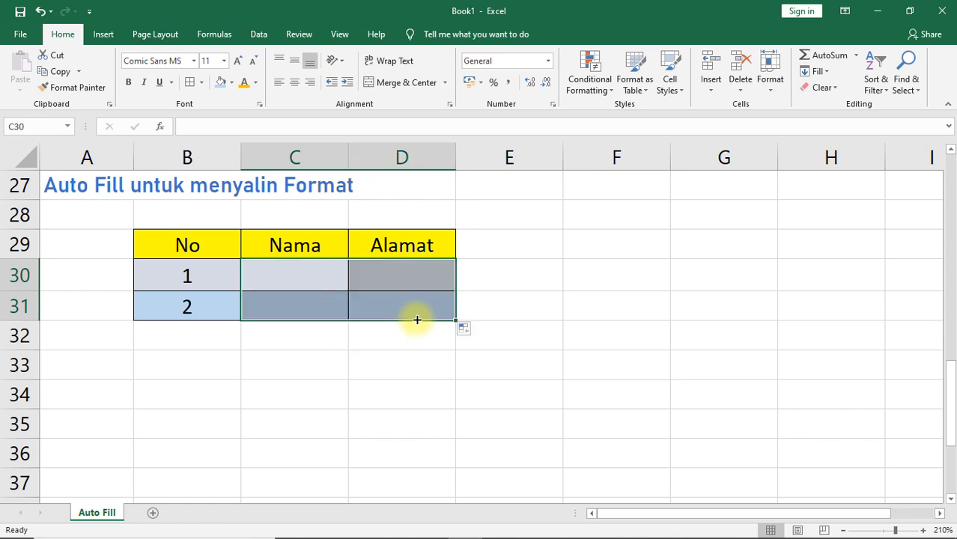
# Step: Extend the two formatted table rows B30:D31 down through row 37 with Auto Fill
pyautogui.moveTo(187, 276); pyautogui.dragTo(390, 314)
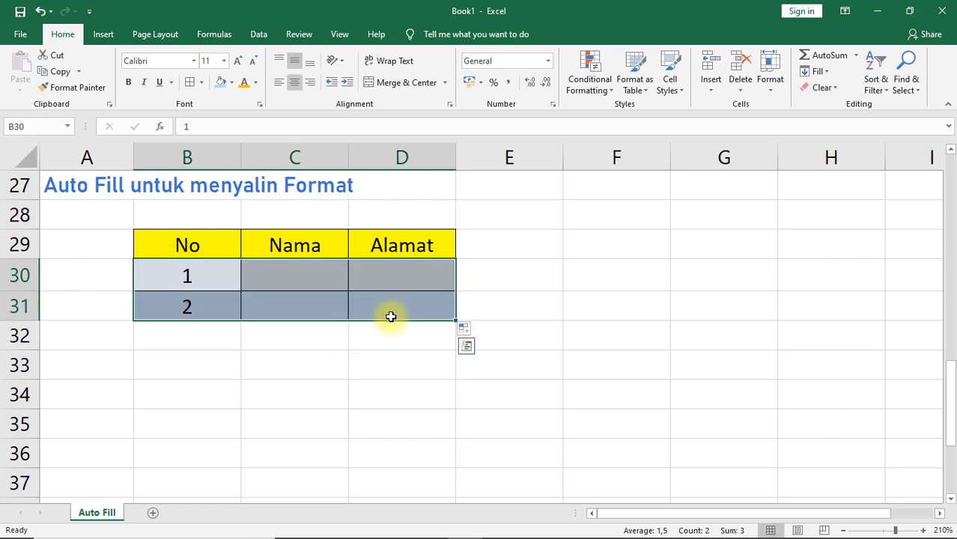
pyautogui.moveTo(454, 319); pyautogui.dragTo(441, 491)
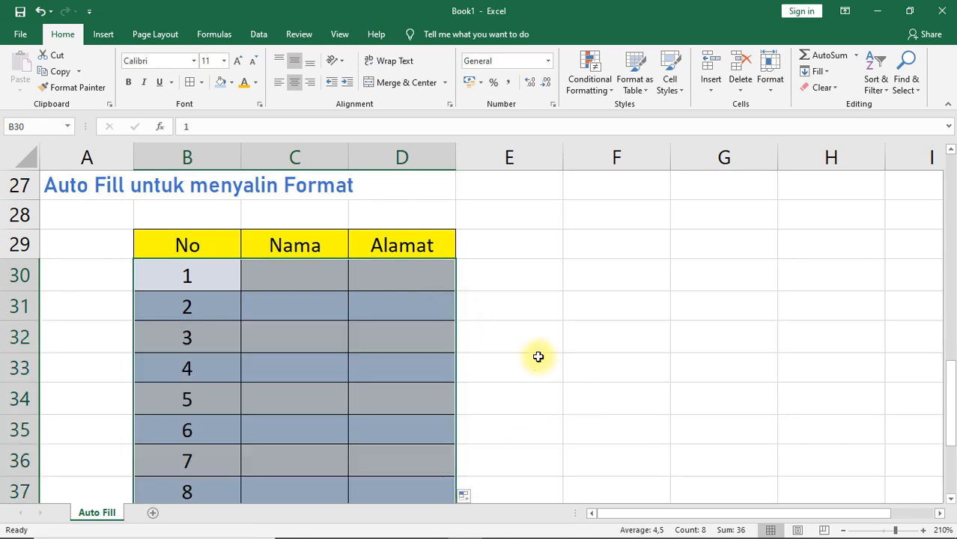
# Step: Enter four sample first names in the Nama column, cells C30 to C33
pyautogui.click(271, 275)
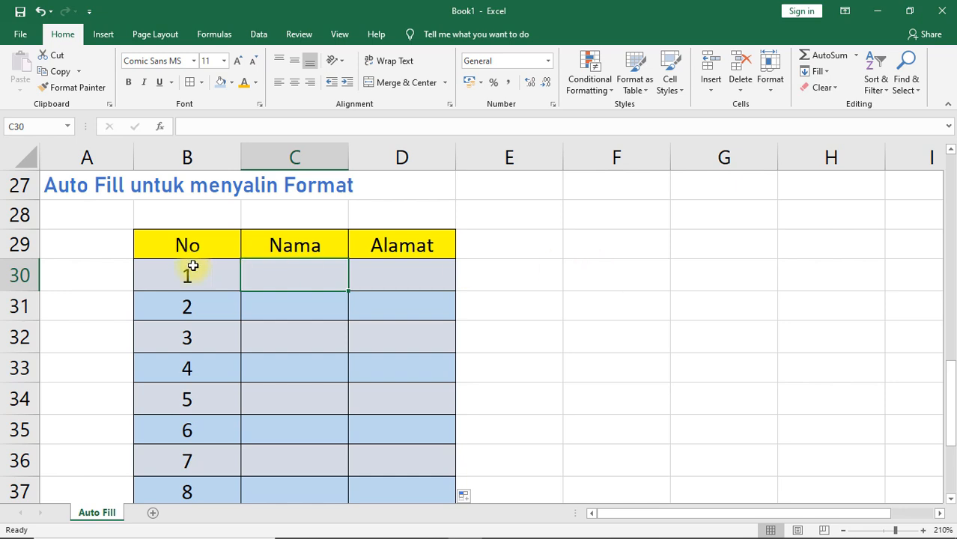
pyautogui.write('A')
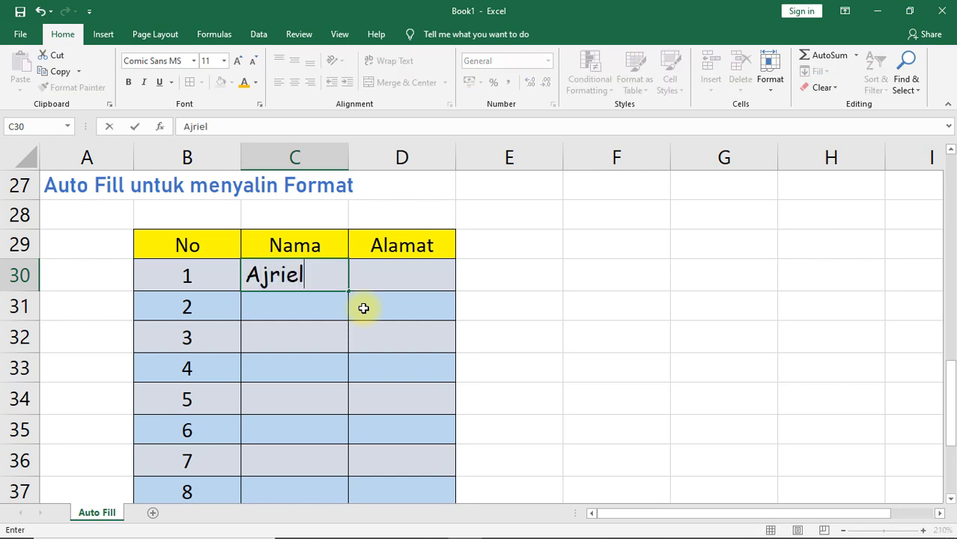
pyautogui.write('jriel')
pyautogui.press('Return')
pyautogui.write('Cacn')
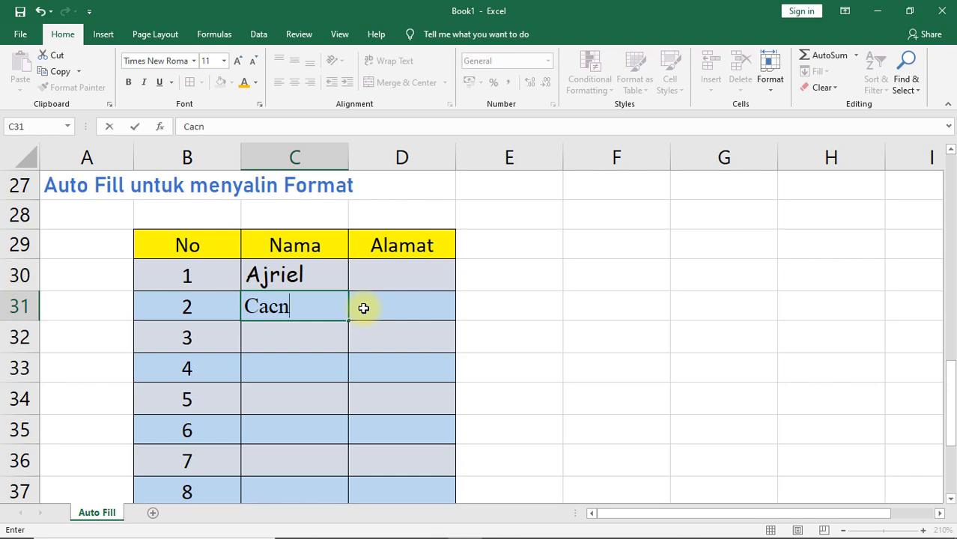
pyautogui.press('Return')
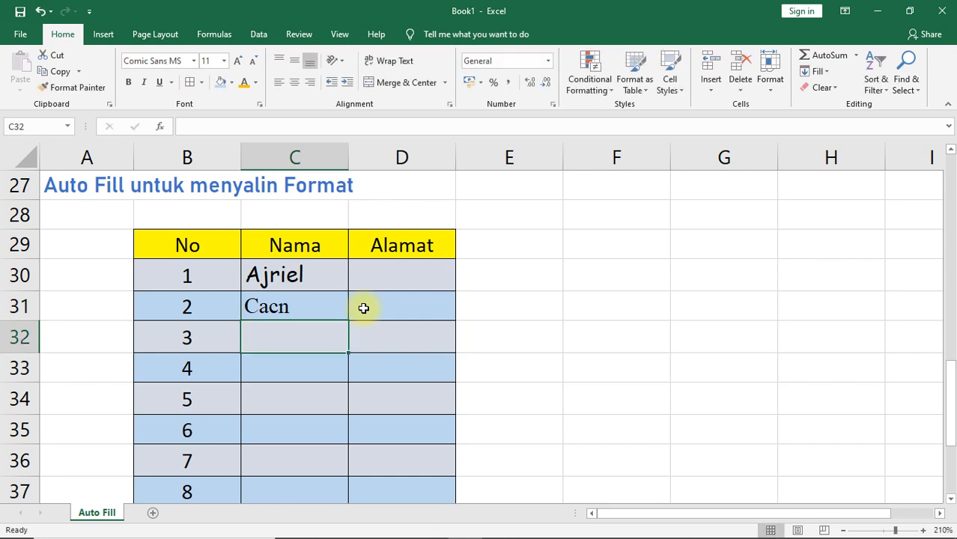
pyautogui.write('Dika')
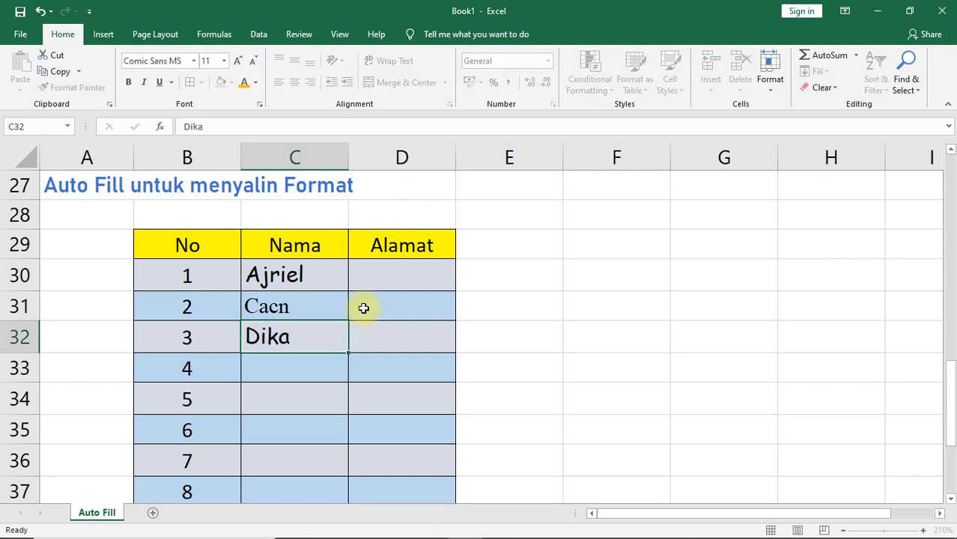
pyautogui.press('Return')
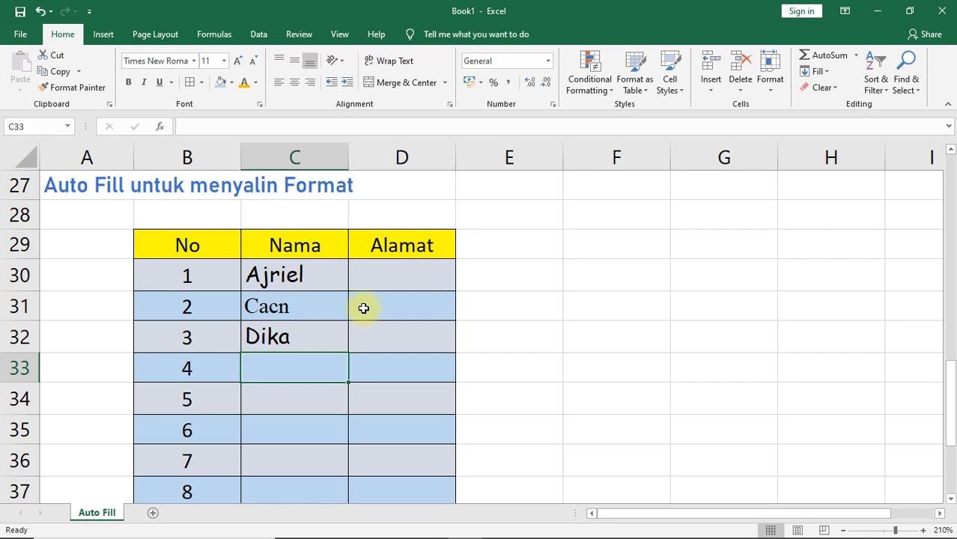
pyautogui.write('Diki')
pyautogui.press('Return')
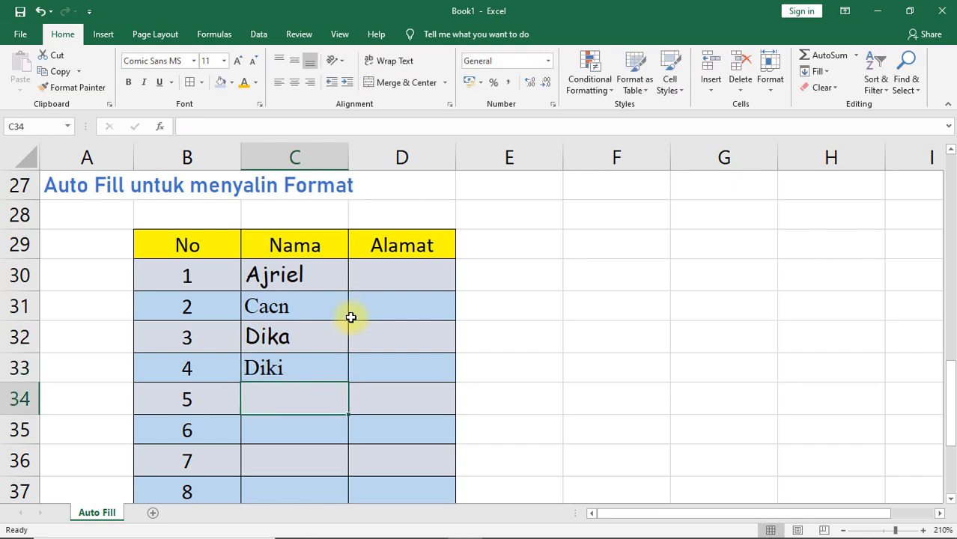
pyautogui.click(281, 276)
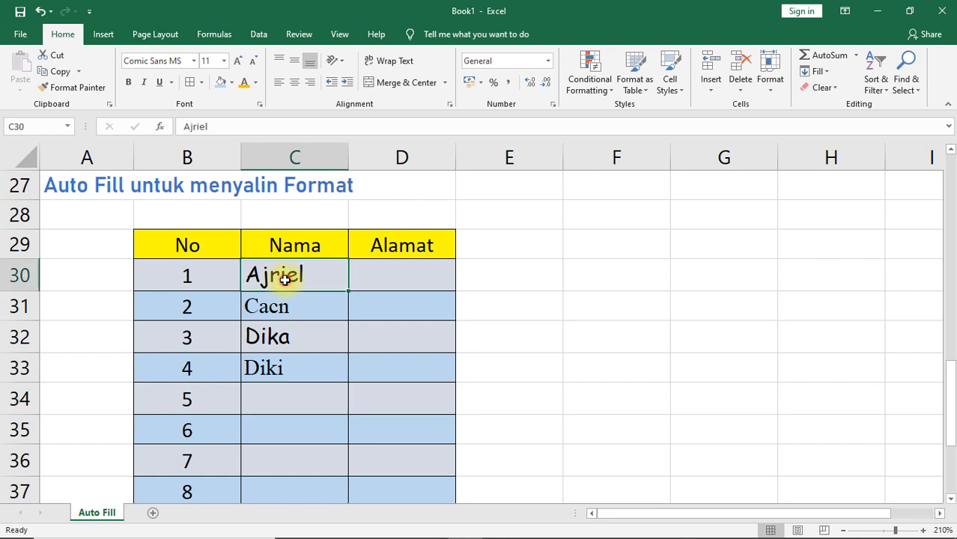
pyautogui.click(288, 338)
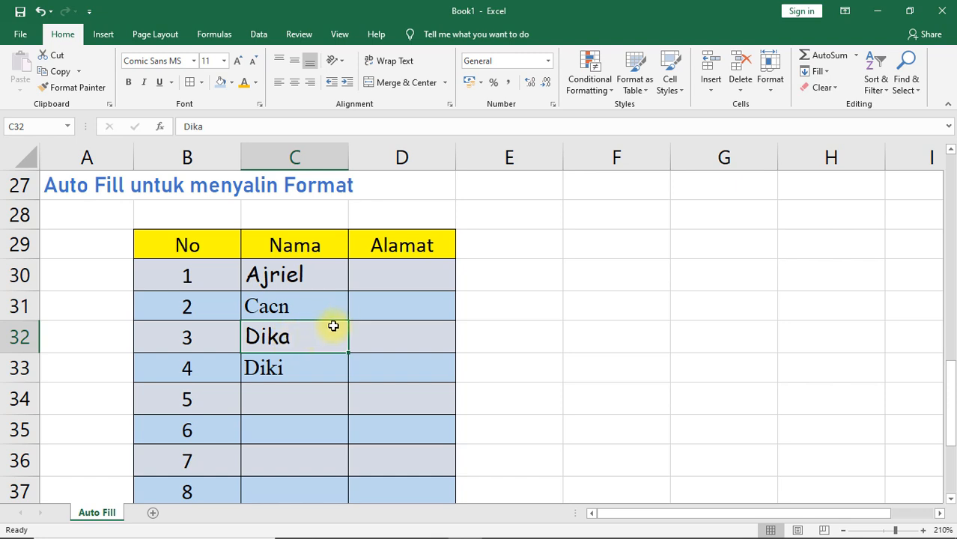
pyautogui.moveTo(186, 276); pyautogui.dragTo(345, 301)
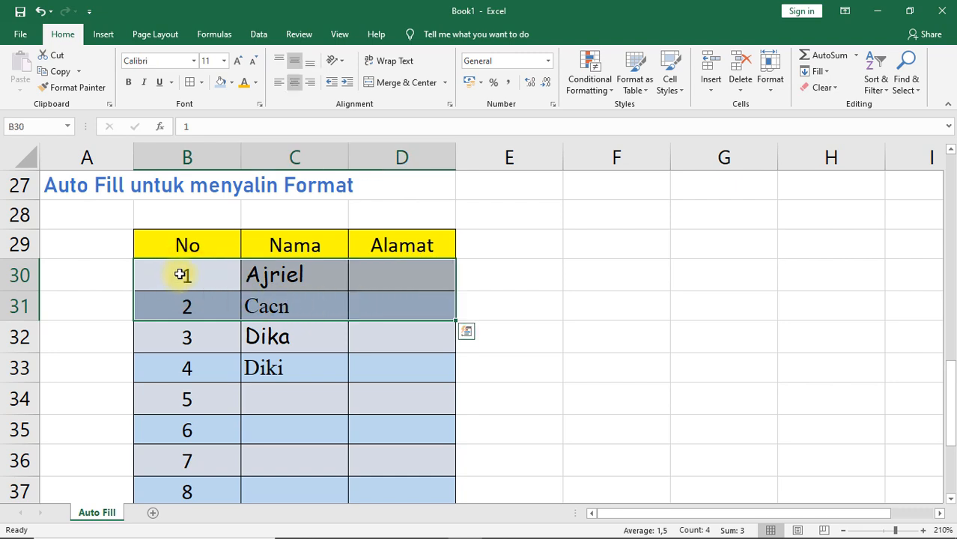
pyautogui.moveTo(180, 272); pyautogui.dragTo(388, 303)
pyautogui.moveTo(180, 276); pyautogui.dragTo(373, 295)
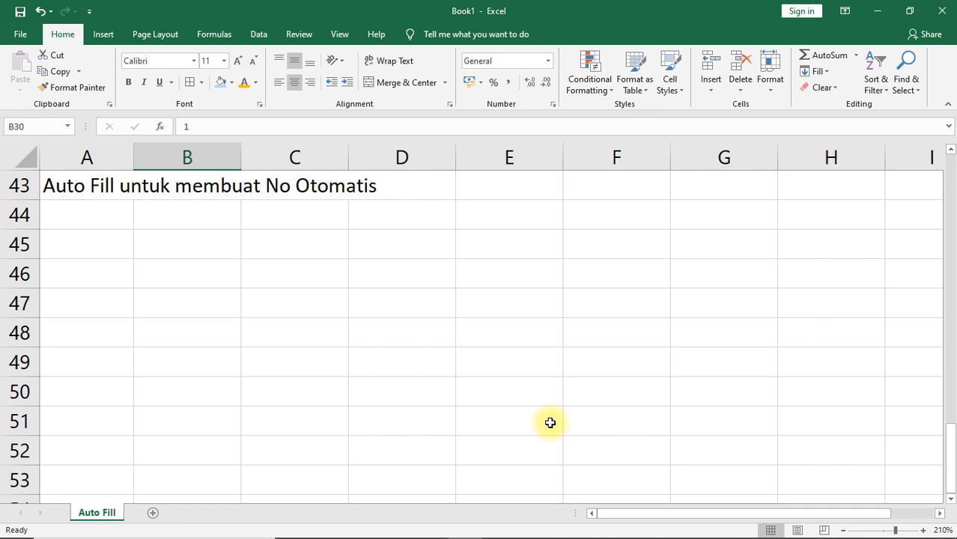
# Step: Enter the header No in B45 with 1 and 2 below it, and auto-fill the number series down to B52
pyautogui.click(209, 253)
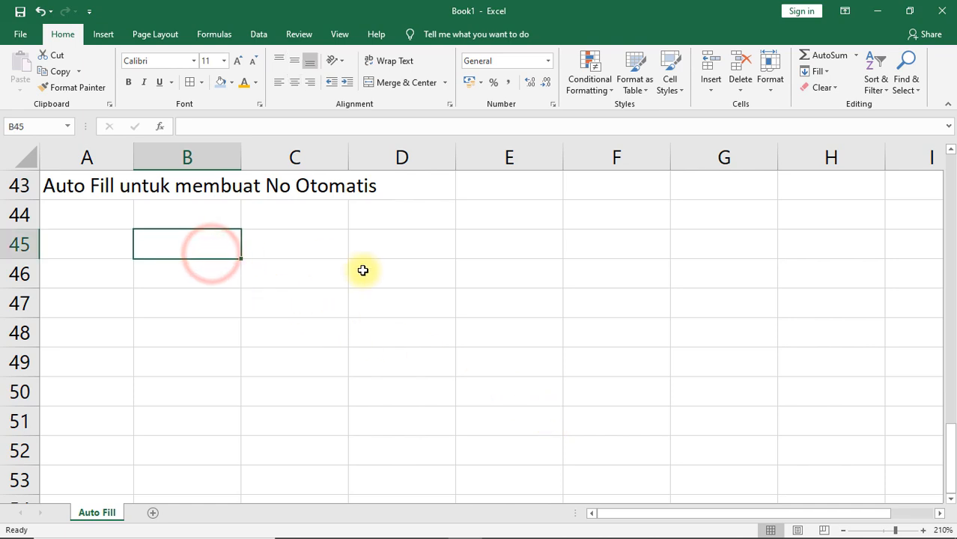
pyautogui.write('No')
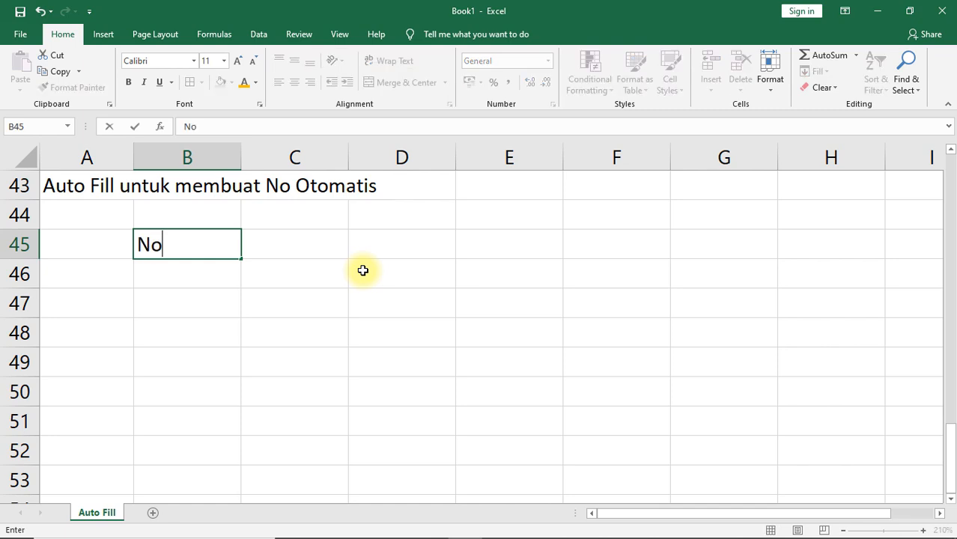
pyautogui.press('Return')
pyautogui.write('1')
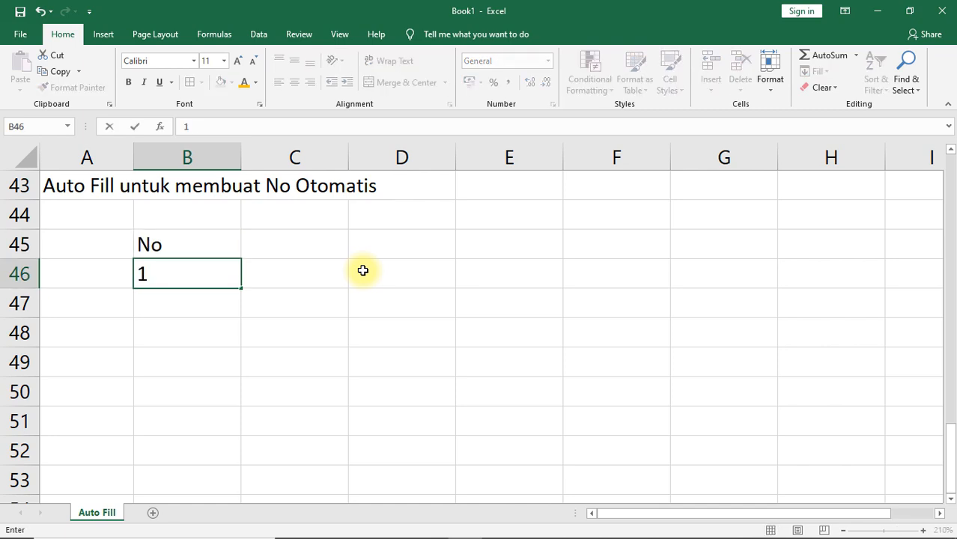
pyautogui.press('Return')
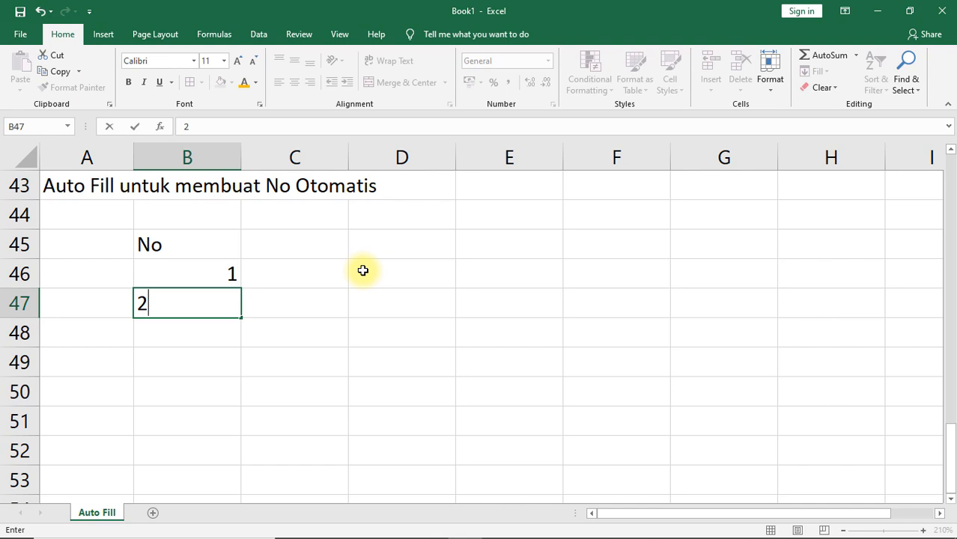
pyautogui.press('Return')
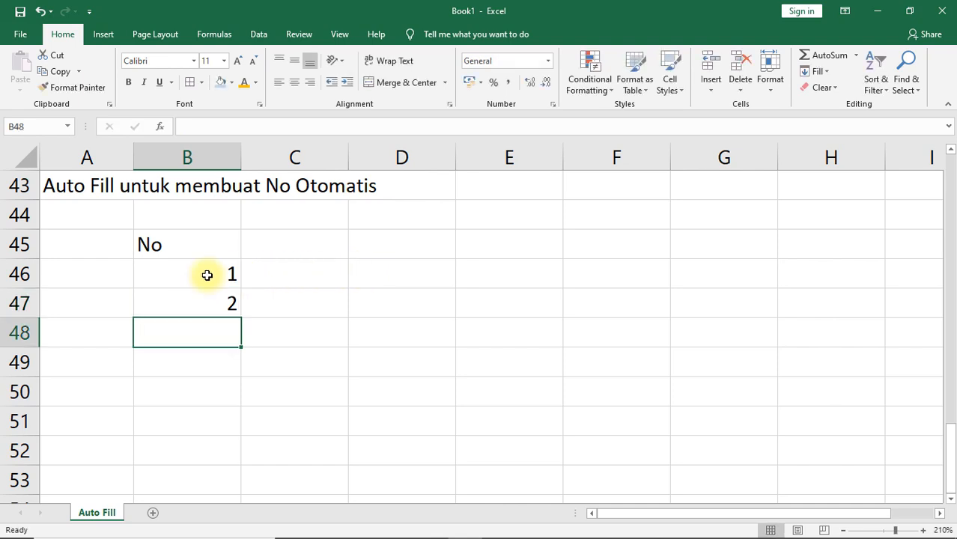
pyautogui.moveTo(204, 273); pyautogui.dragTo(205, 297)
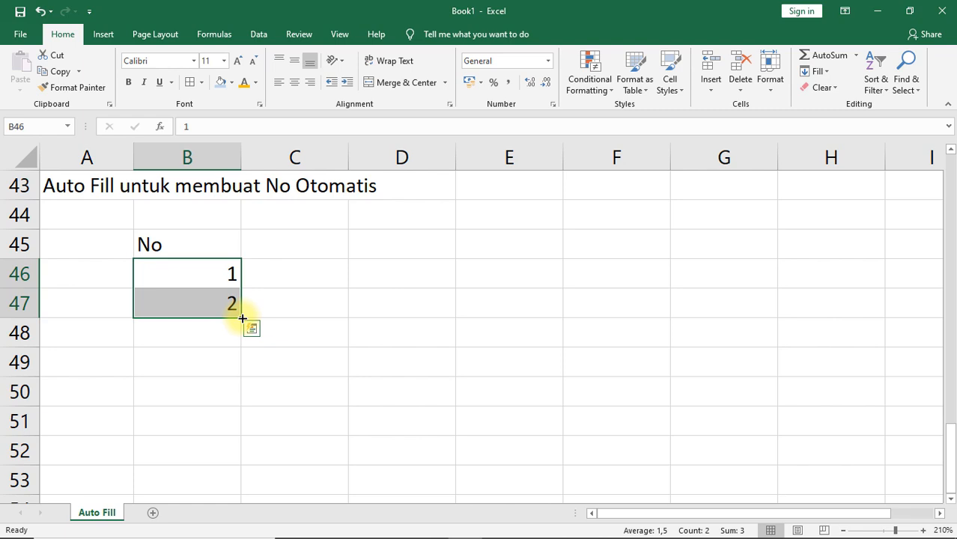
pyautogui.moveTo(241, 318); pyautogui.dragTo(241, 459)
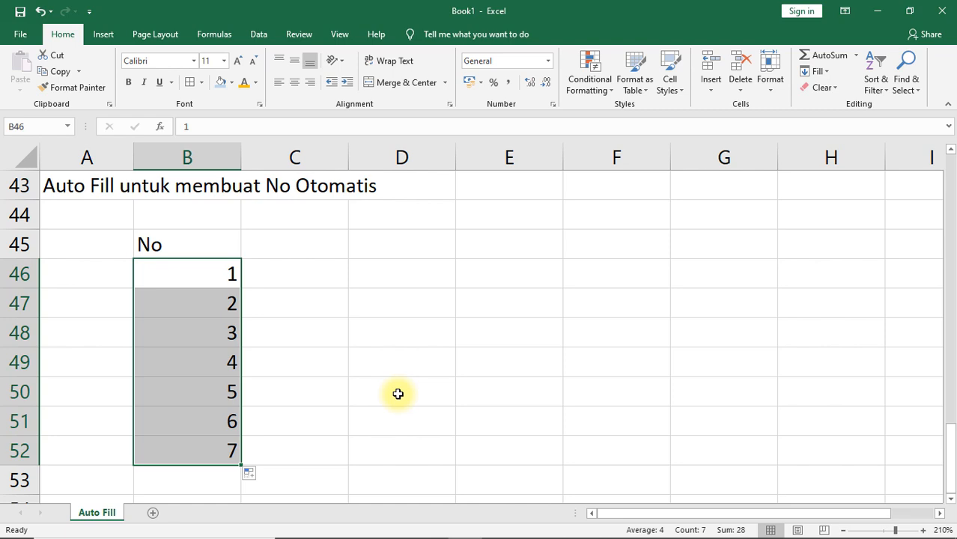
# Step: Enter 1 and 3 in C46:C47 and auto-fill the odd-number series down to C52
pyautogui.click(313, 279)
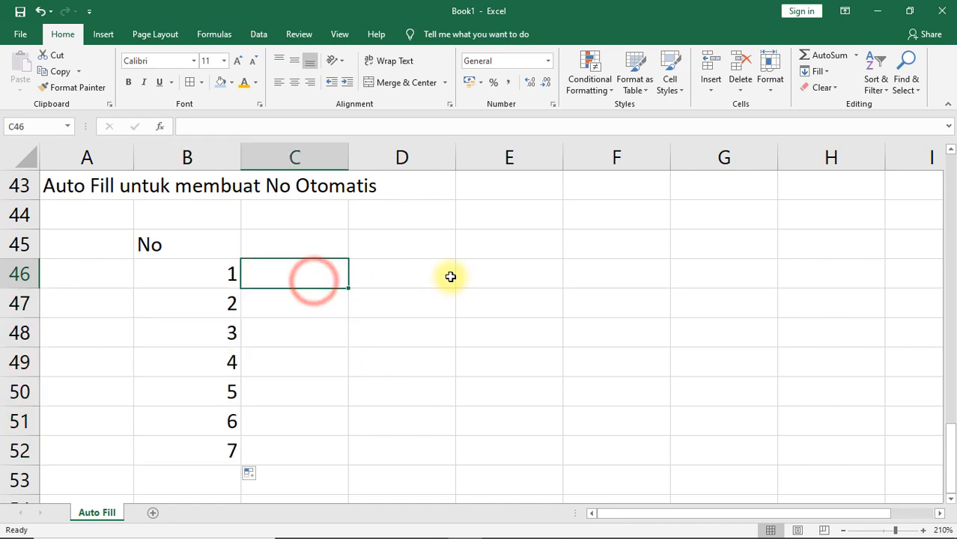
pyautogui.write('1')
pyautogui.press('Return')
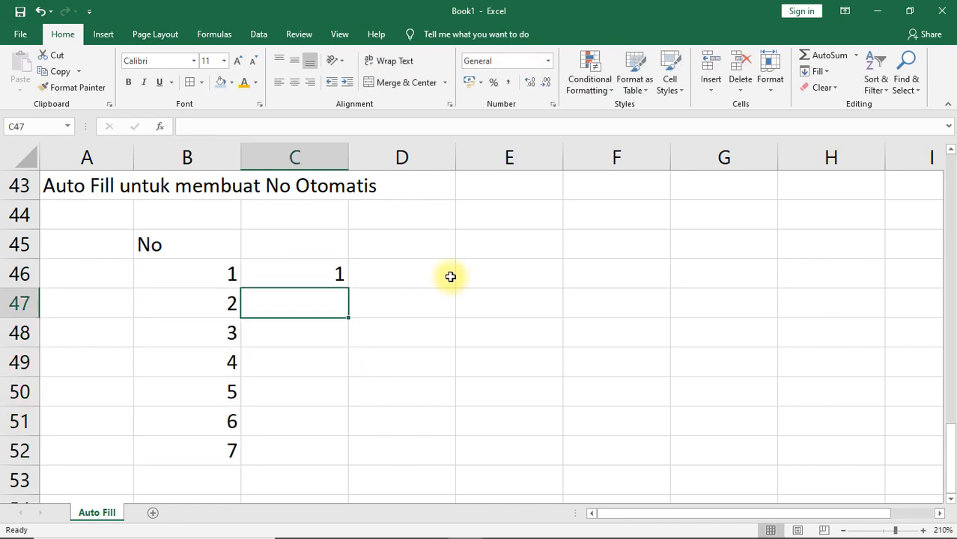
pyautogui.press('Return')
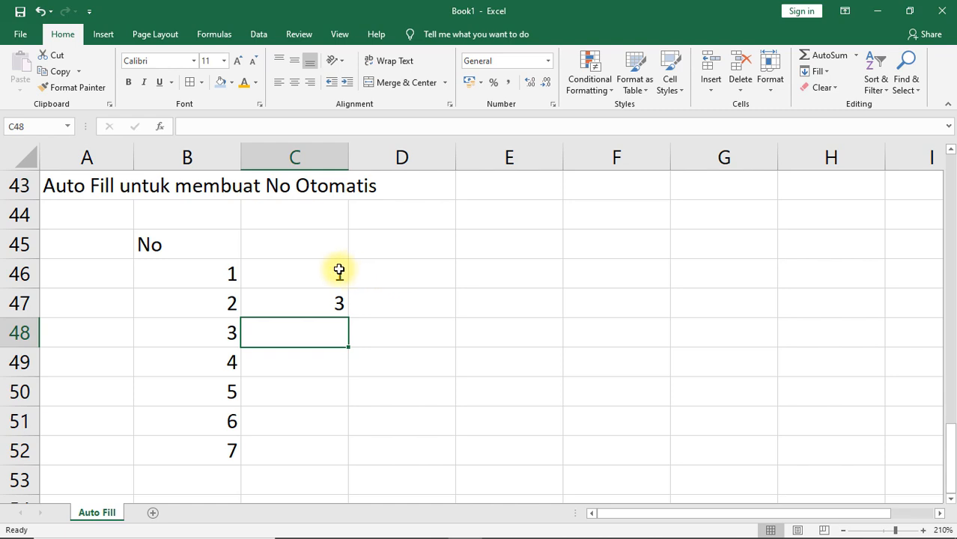
pyautogui.moveTo(338, 271); pyautogui.dragTo(348, 459)
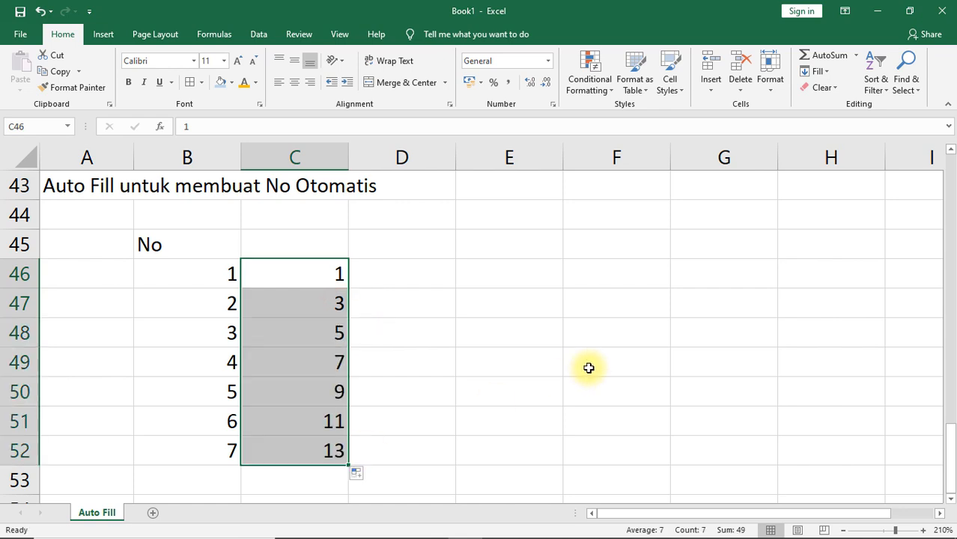
# Step: Enter 2 and 4 in D46:D47 and auto-fill the even-number series down to D52
pyautogui.doubleClick(417, 276)
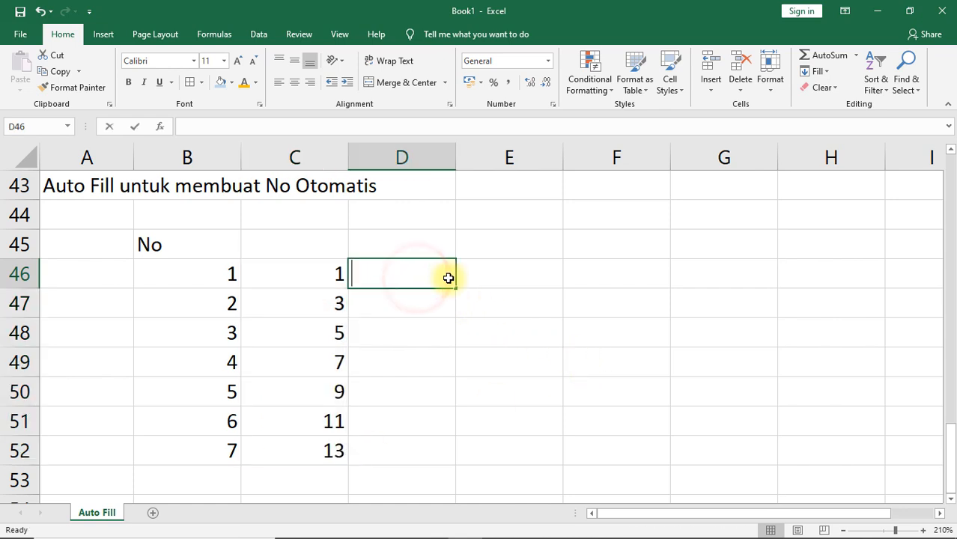
pyautogui.write('2')
pyautogui.press('Return')
pyautogui.write('4')
pyautogui.press('Return')
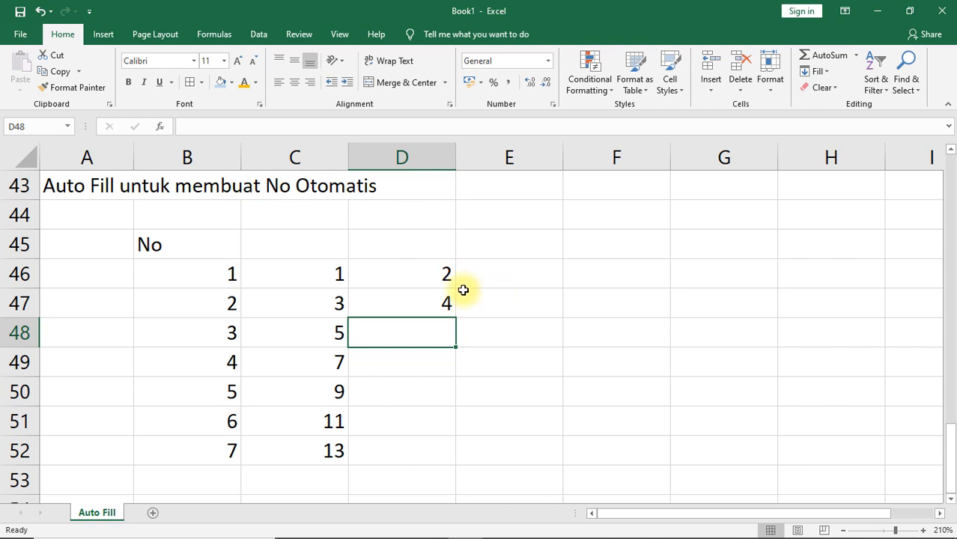
pyautogui.moveTo(442, 274); pyautogui.dragTo(456, 458)
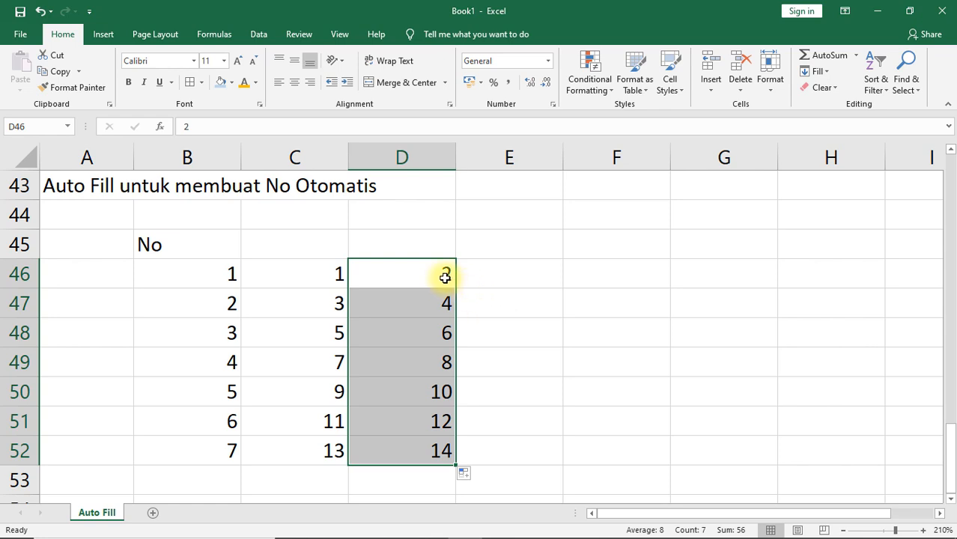
# Step: Enter 1 in E46 and auto-fill column E down to row 52
pyautogui.click(491, 273)
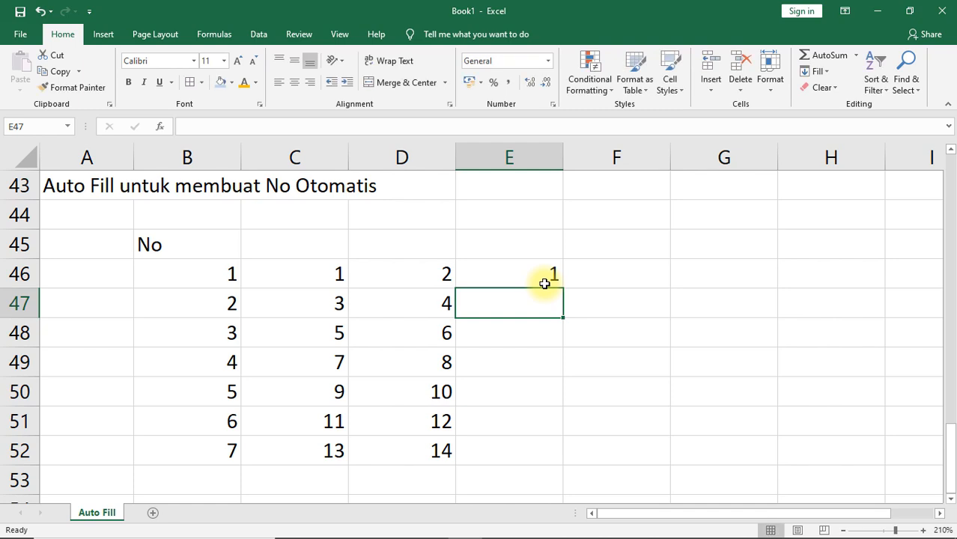
pyautogui.write('11')
pyautogui.press('Return')
pyautogui.moveTo(545, 280); pyautogui.dragTo(578, 469)
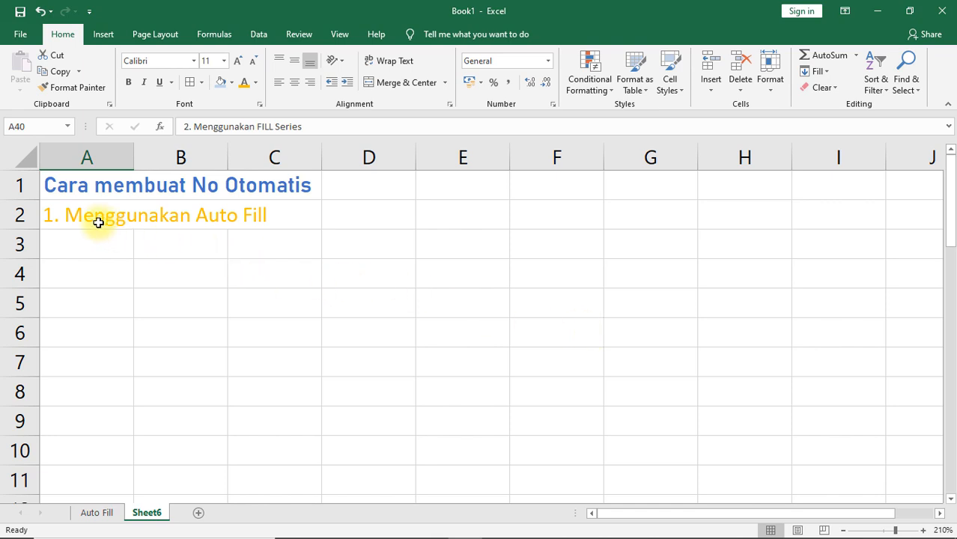
# Step: On Sheet6, enter 1 and 2 in B4:B5 and auto-fill the number series down to B10
pyautogui.click(180, 264)
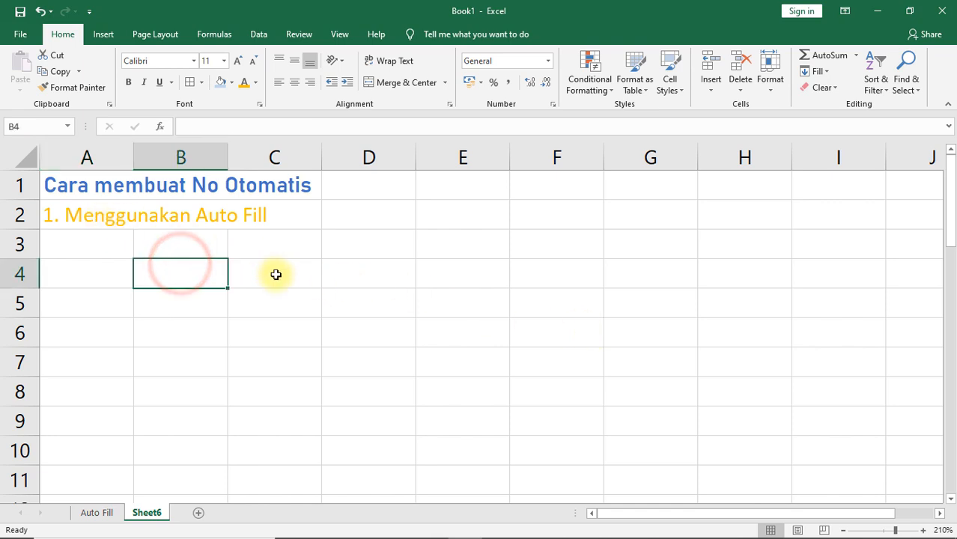
pyautogui.write('1')
pyautogui.press('Return')
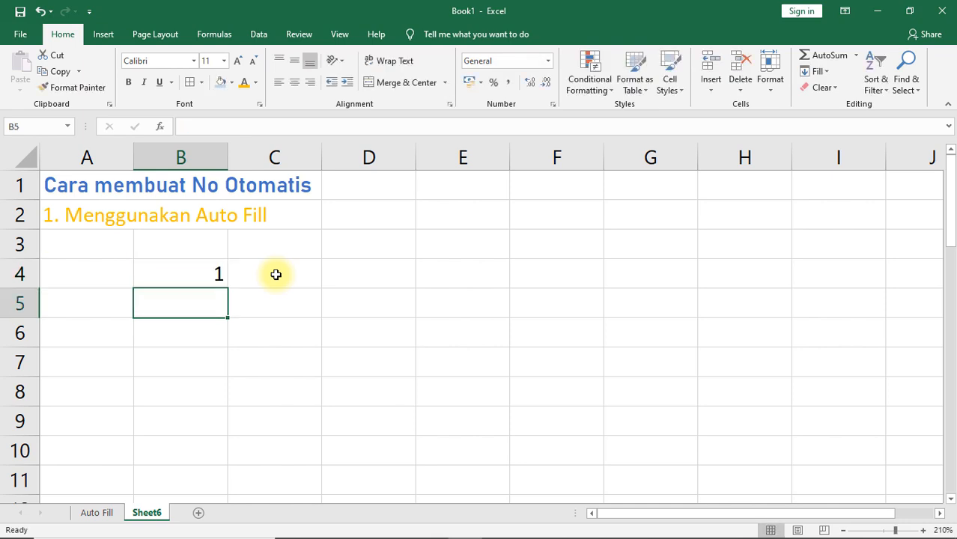
pyautogui.write('2')
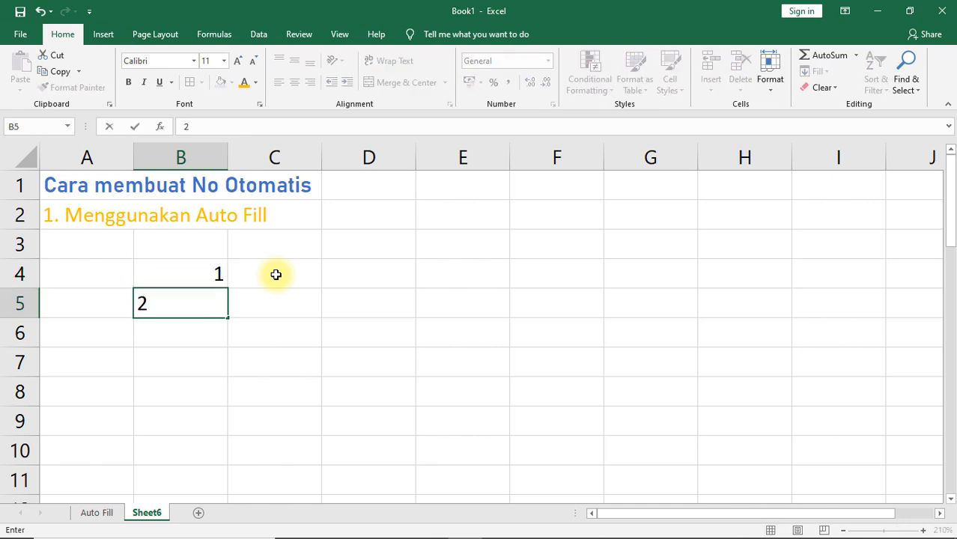
pyautogui.press('Return')
pyautogui.moveTo(217, 274); pyautogui.dragTo(216, 301)
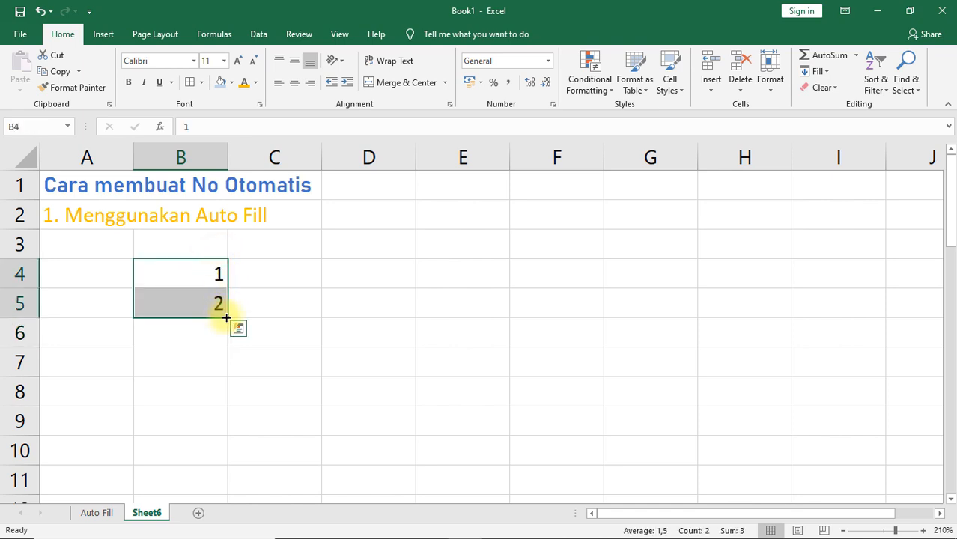
pyautogui.moveTo(226, 317); pyautogui.dragTo(216, 457)
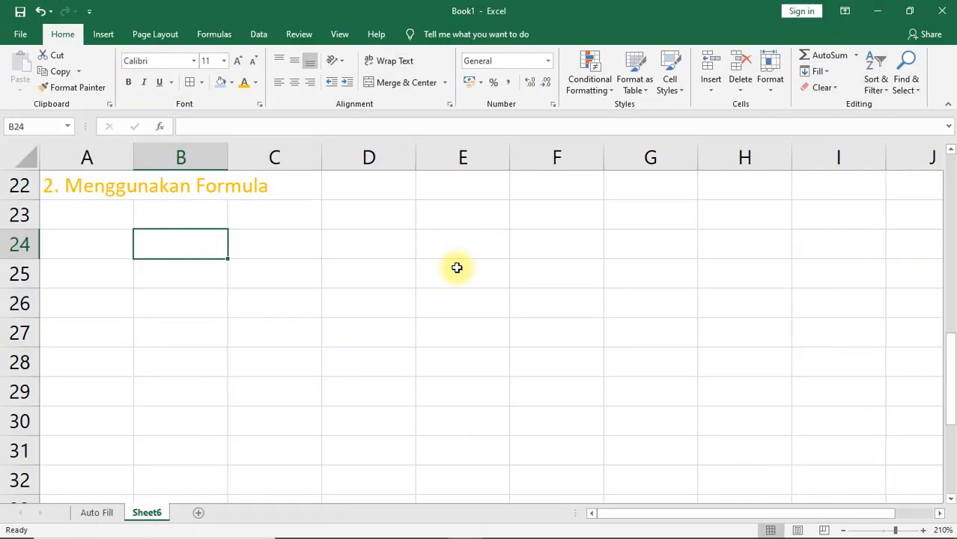
# Step: Enter 1 in B24 and the formula =B24+1 in B25 under the "Menggunakan Formula" heading
pyautogui.write('1')
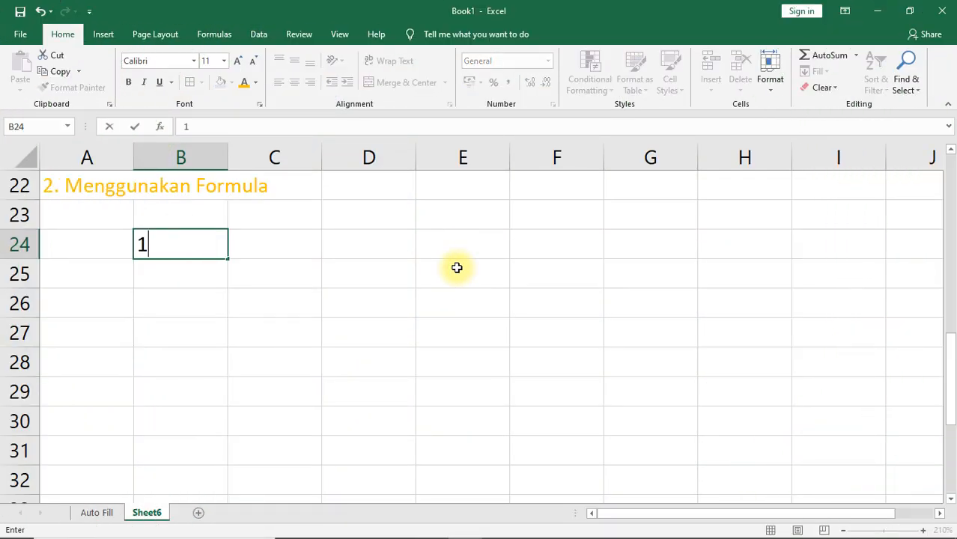
pyautogui.press('Return')
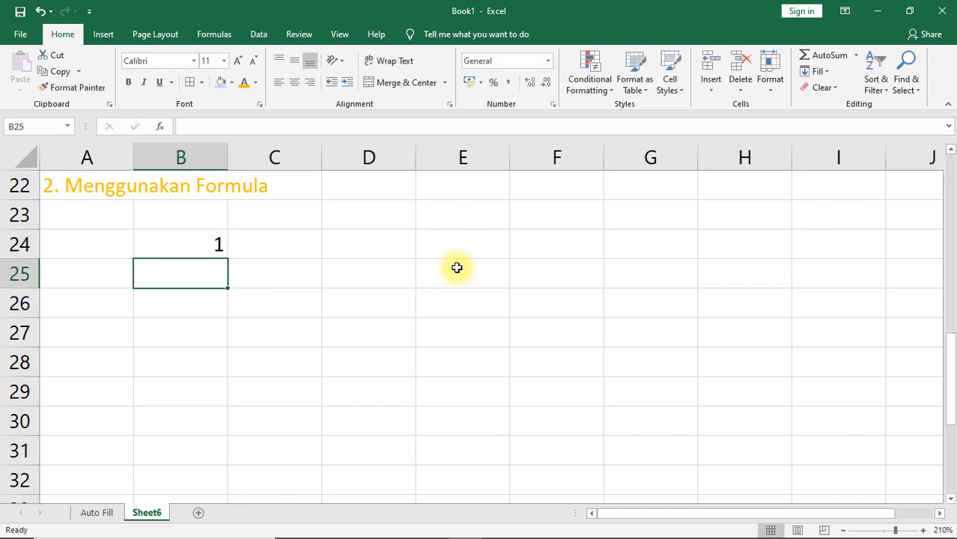
pyautogui.write('=')
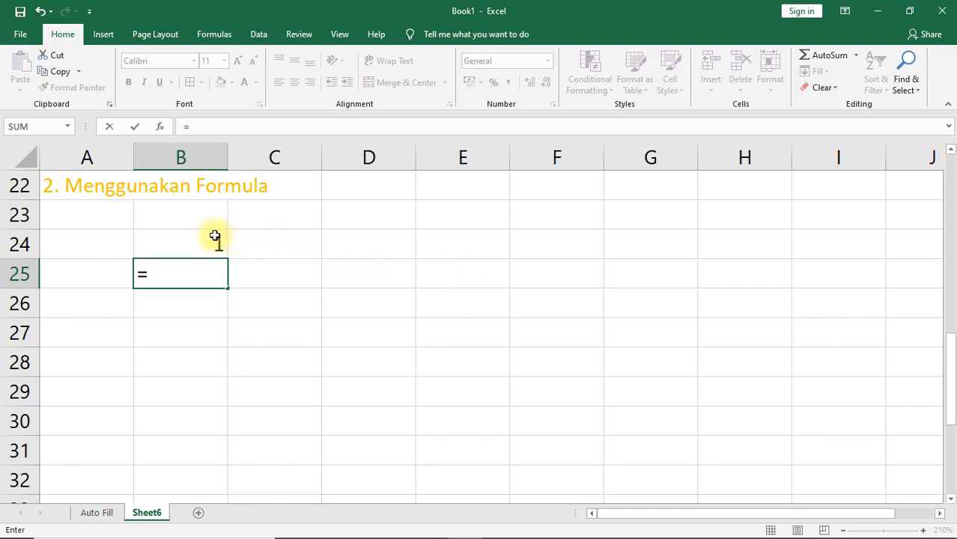
pyautogui.click(214, 237)
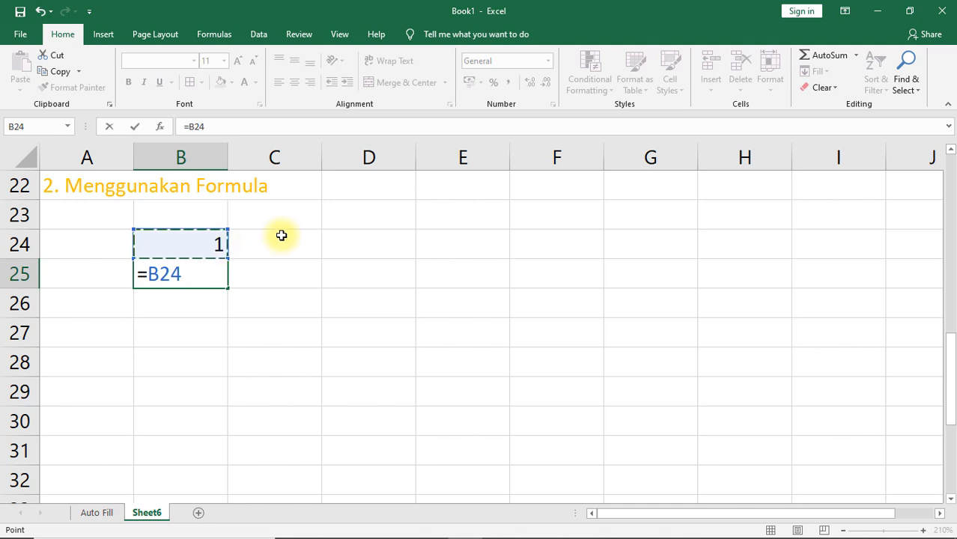
pyautogui.write('+1')
pyautogui.press('Return')
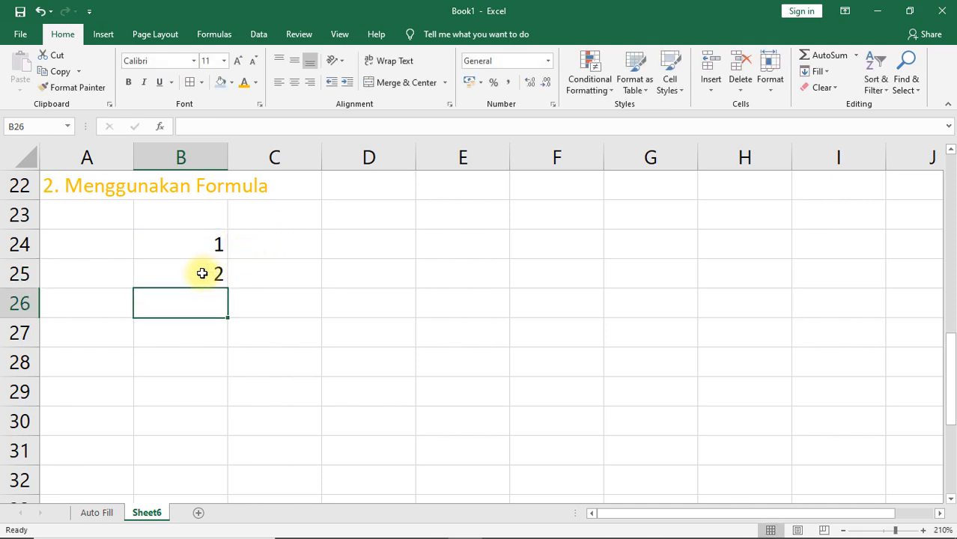
# Step: Auto-fill the B25 formula down through B31 and check the filled formulas
pyautogui.click(200, 272)
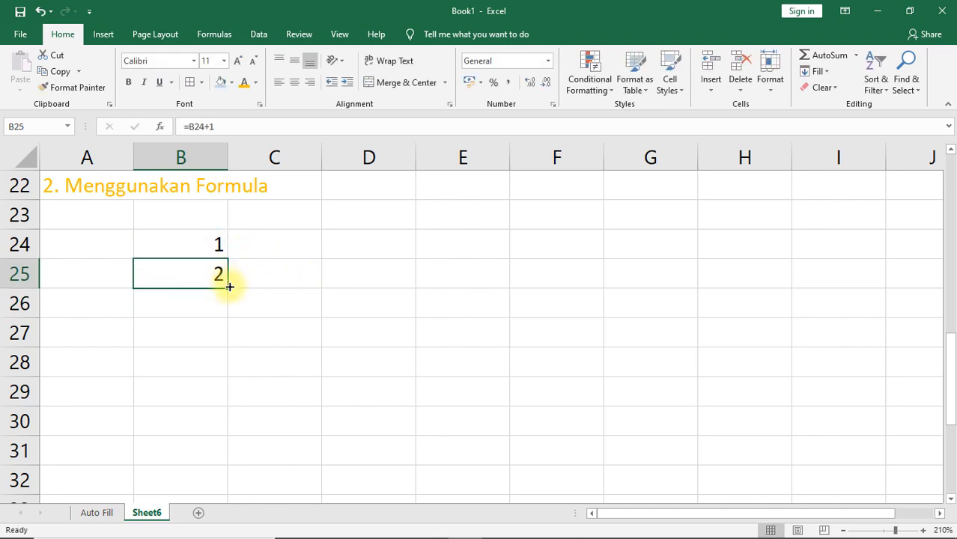
pyautogui.moveTo(228, 286); pyautogui.dragTo(222, 307)
pyautogui.click(198, 301)
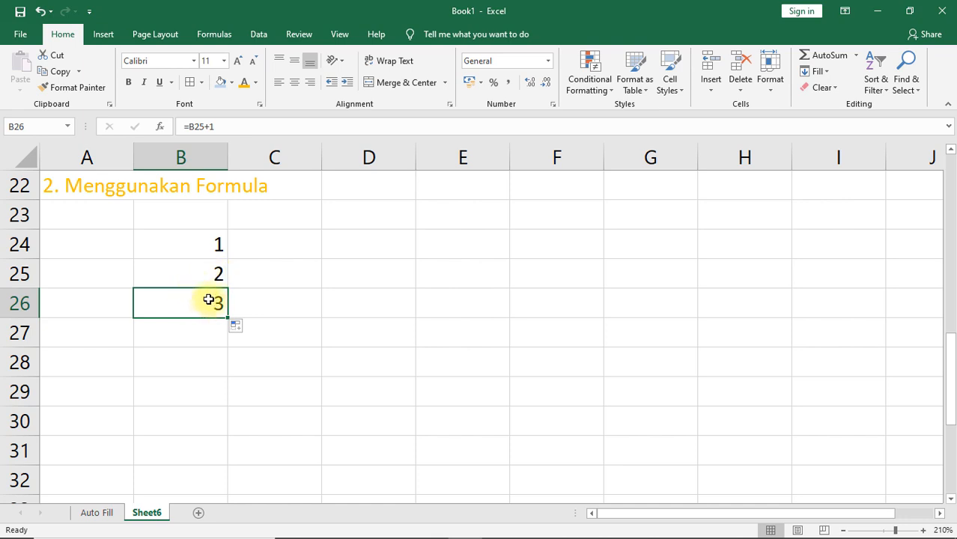
pyautogui.moveTo(227, 317); pyautogui.dragTo(287, 420)
pyautogui.click(214, 271)
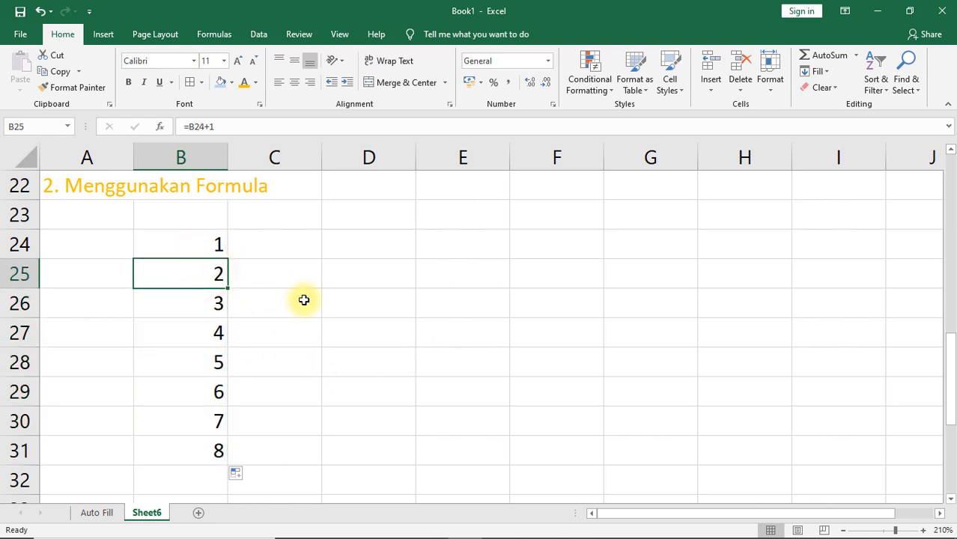
# Step: Change the starting number in B24 to 12
pyautogui.click(203, 243)
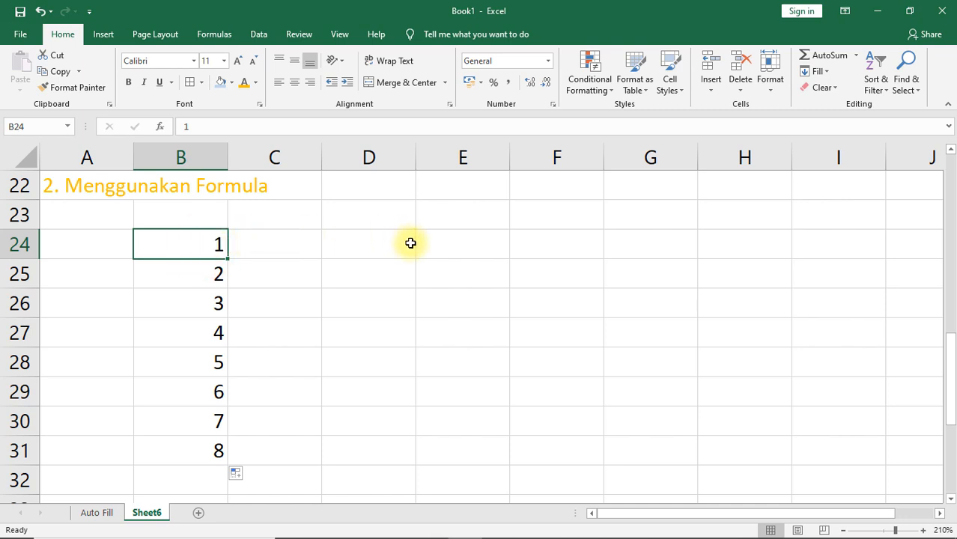
pyautogui.write('12')
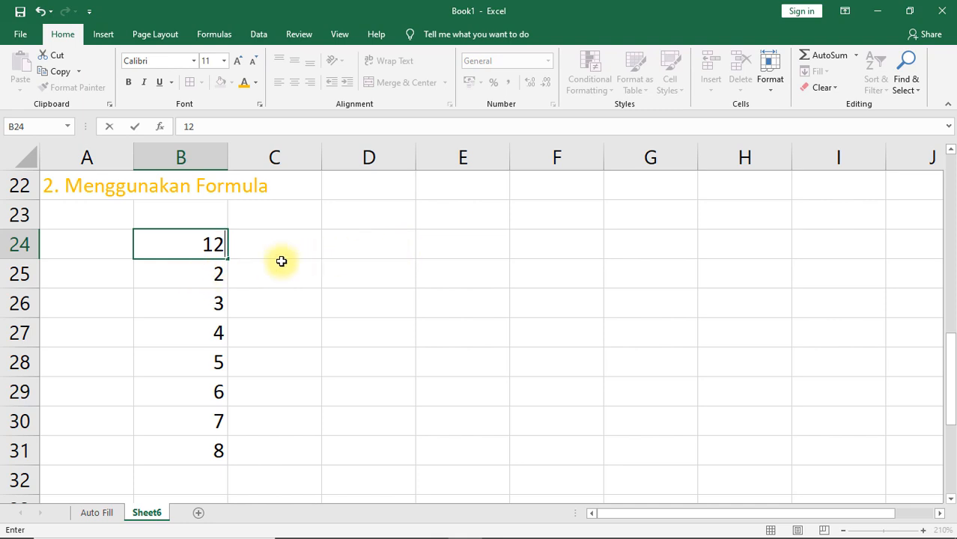
pyautogui.press('Return')
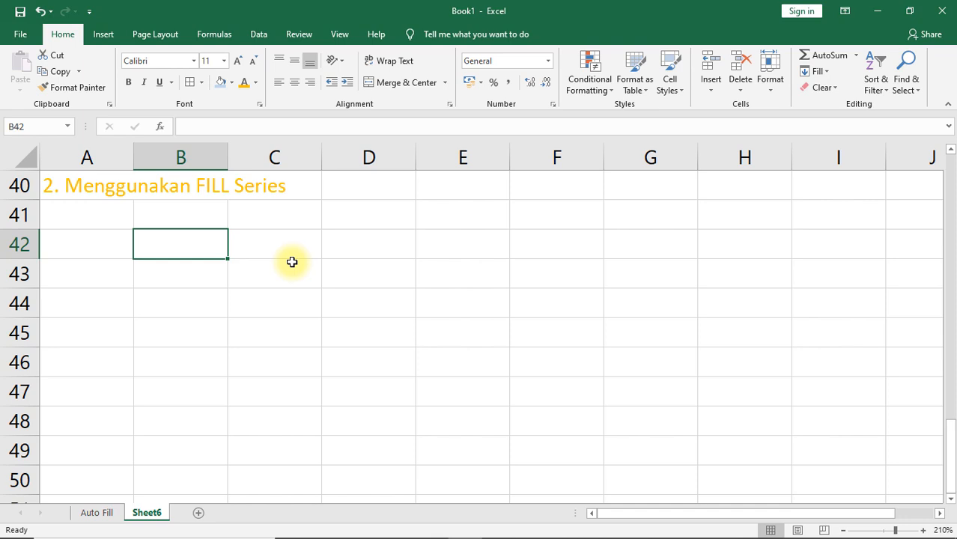
# Step: Enter 1 in B42 under the "Menggunakan FILL Series" heading and keep that cell selected
pyautogui.write('1')
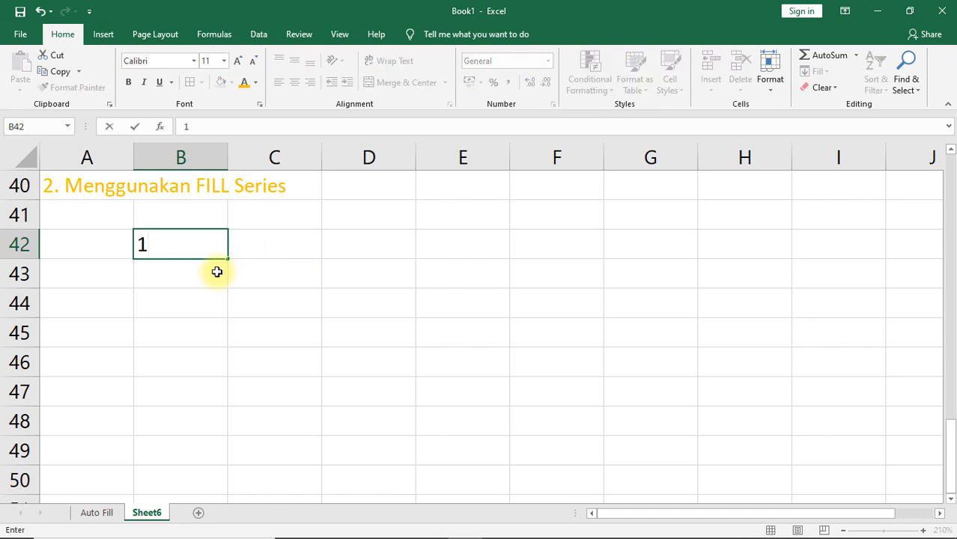
pyautogui.click(216, 272)
pyautogui.click(196, 247)
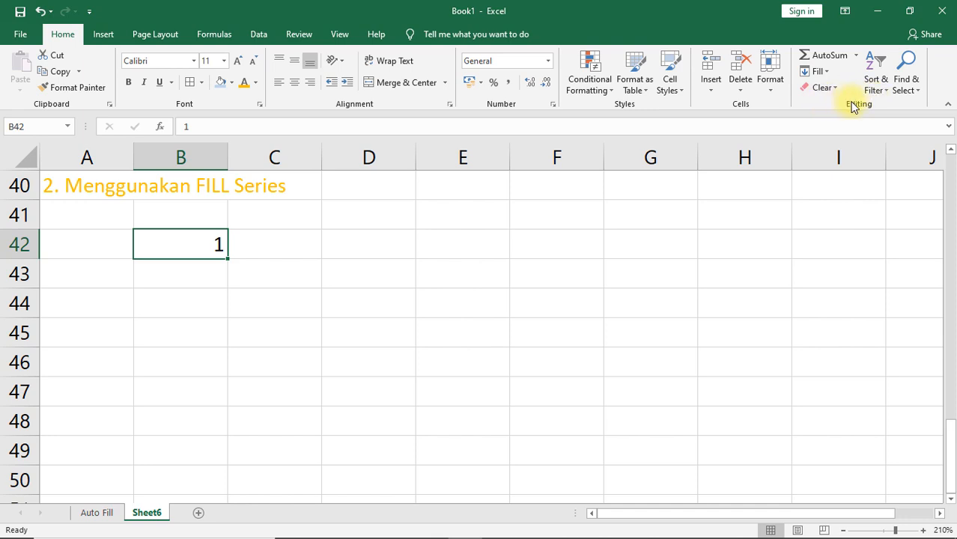
# Step: Fill a linear series down the column from B42 with step value 1 and stop value 8
pyautogui.click(827, 72)
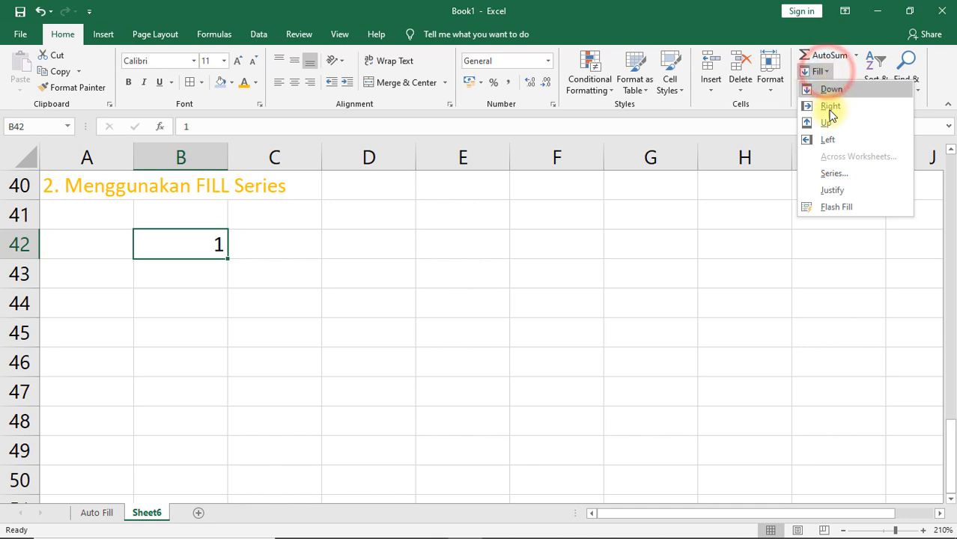
pyautogui.click(831, 173)
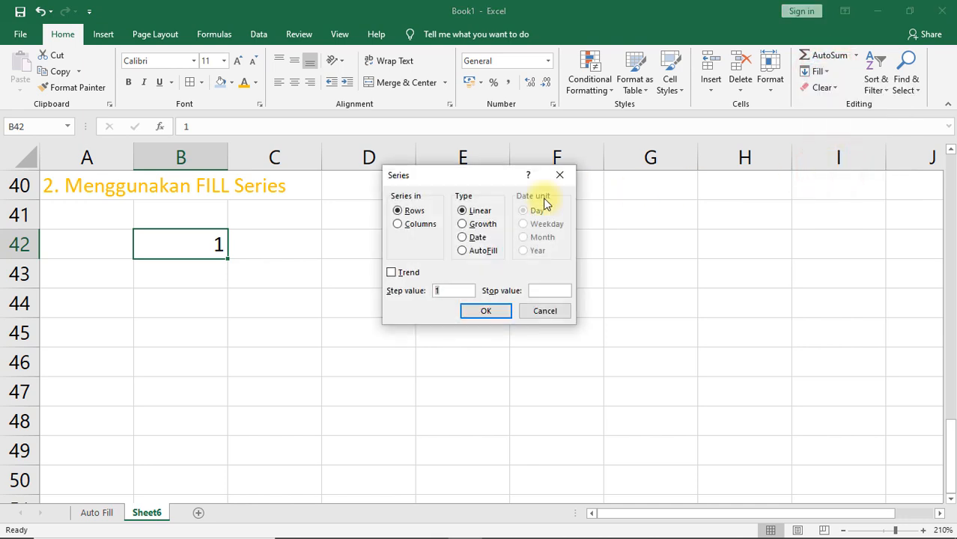
pyautogui.click(410, 213)
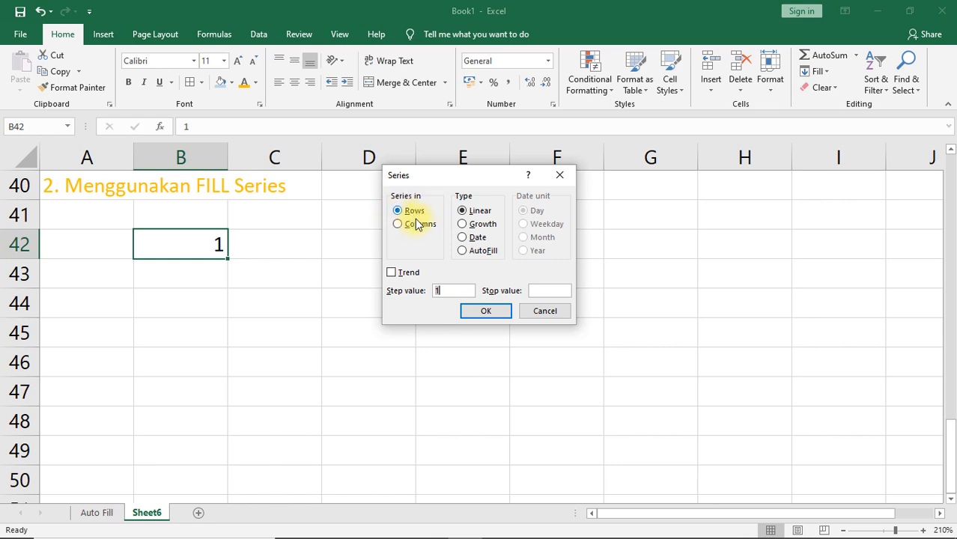
pyautogui.click(418, 226)
pyautogui.click(414, 212)
pyautogui.click(418, 226)
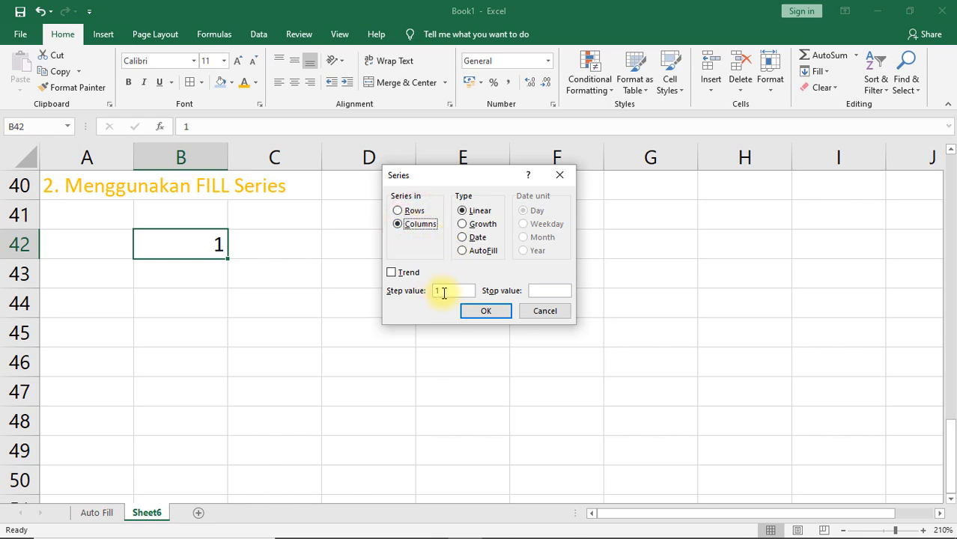
pyautogui.click(541, 295)
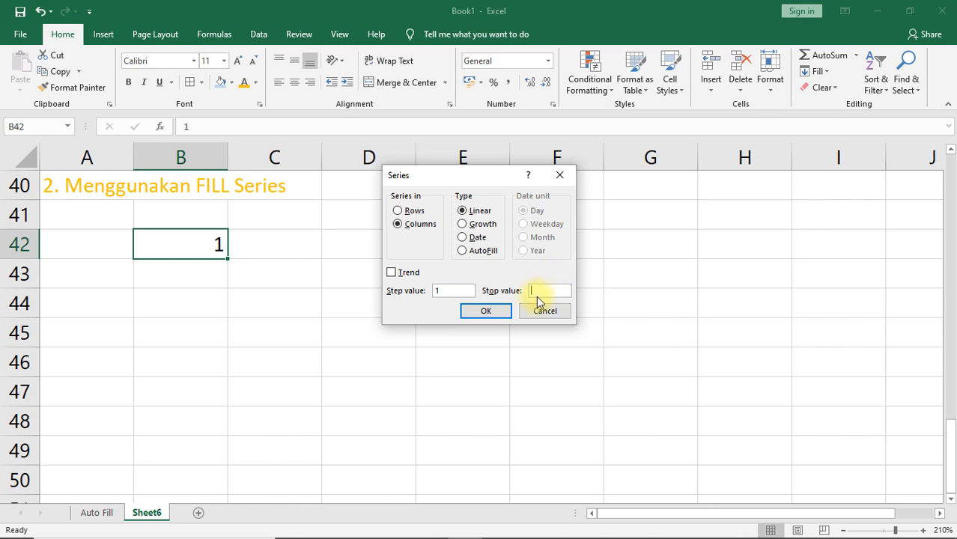
pyautogui.write('8')
pyautogui.click(486, 311)
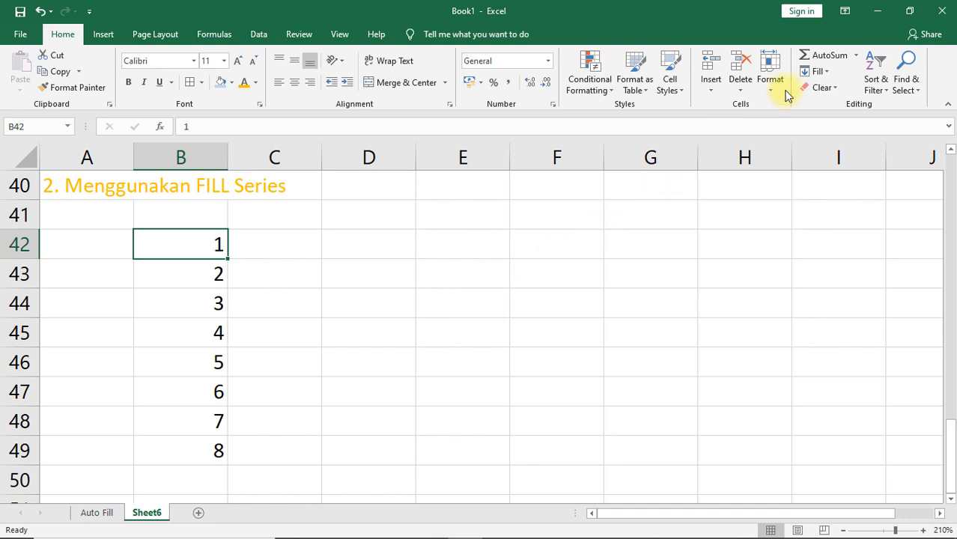
# Step: Fill a linear series along row 42 from B42 with step value 1 and stop value 8
pyautogui.click(816, 72)
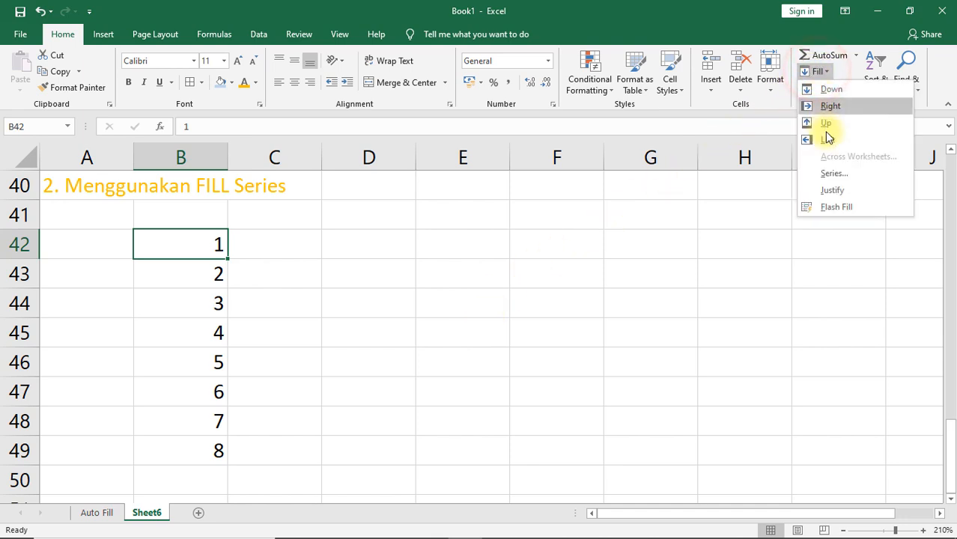
pyautogui.click(831, 172)
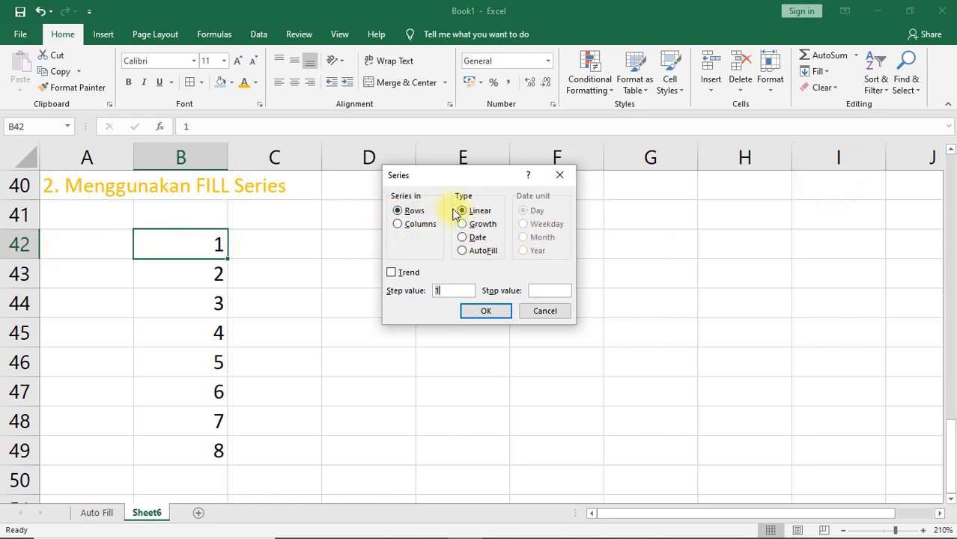
pyautogui.click(531, 289)
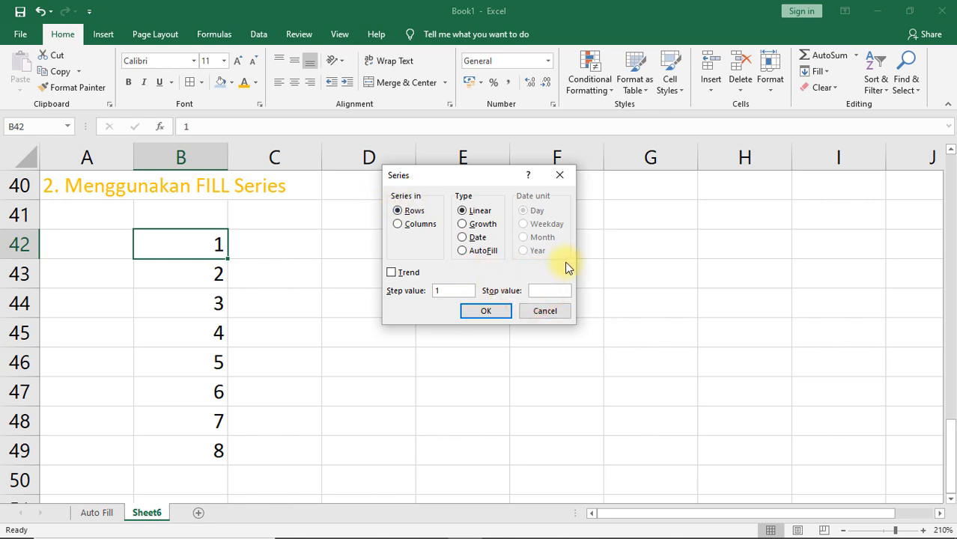
pyautogui.click(486, 311)
pyautogui.moveTo(187, 249); pyautogui.dragTo(833, 246)
pyautogui.click(210, 247)
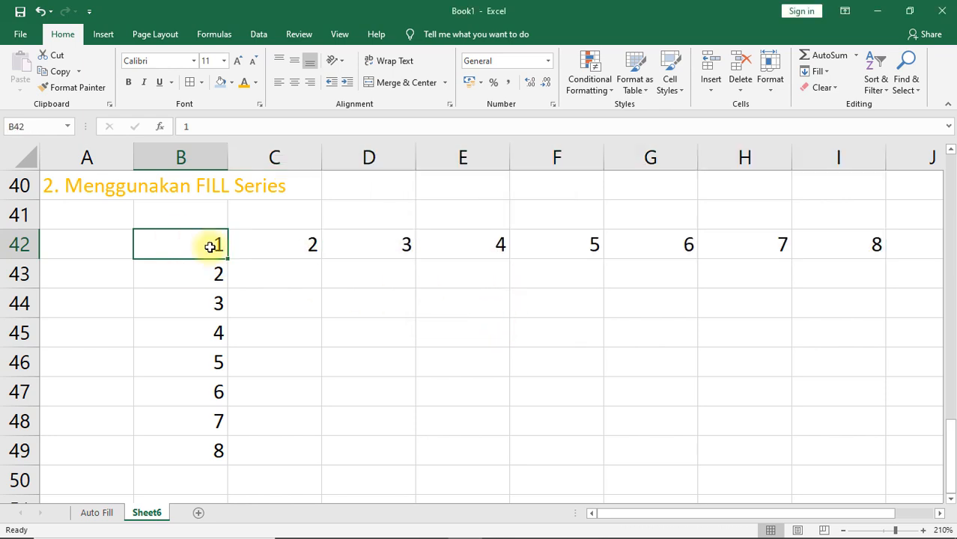